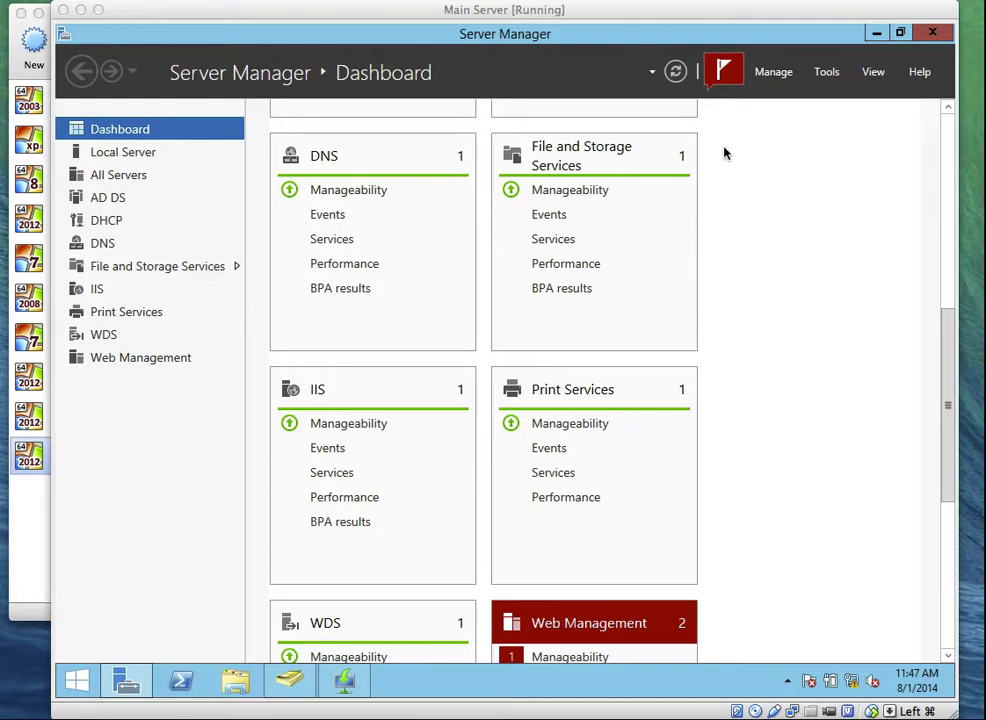
- Start the Add Roles and Features wizard with role-based installation targeting this server
{"action": "left_click", "coordinate": [134, 135]}
{"action": "scroll", "coordinate": [945, 300], "scroll_direction": "up", "scroll_amount": 10}
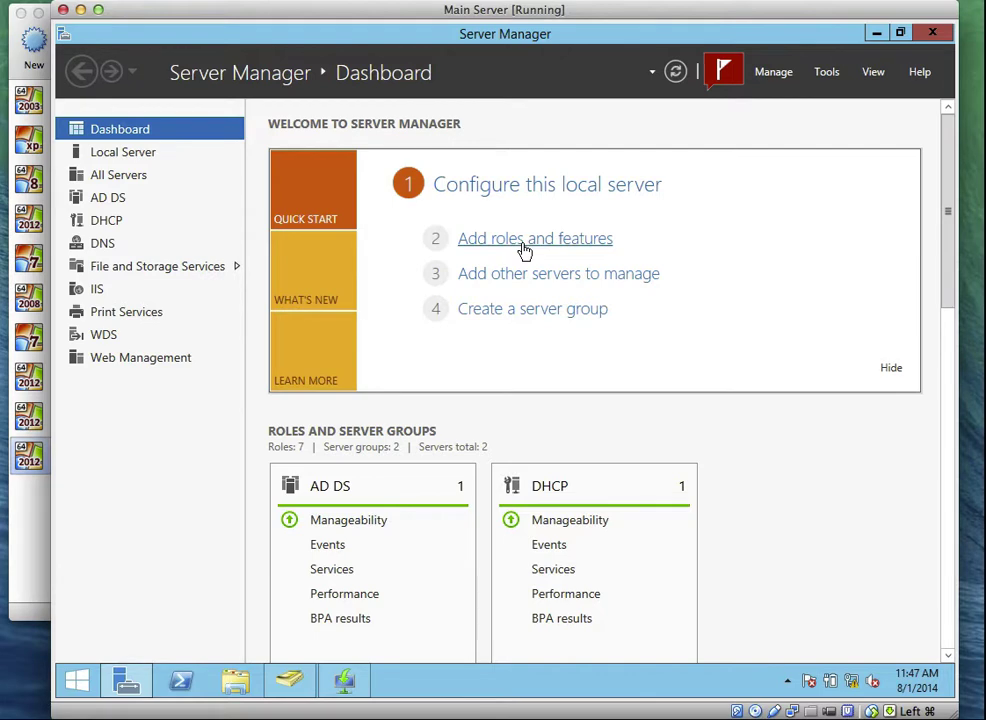
{"action": "left_click", "coordinate": [524, 248]}
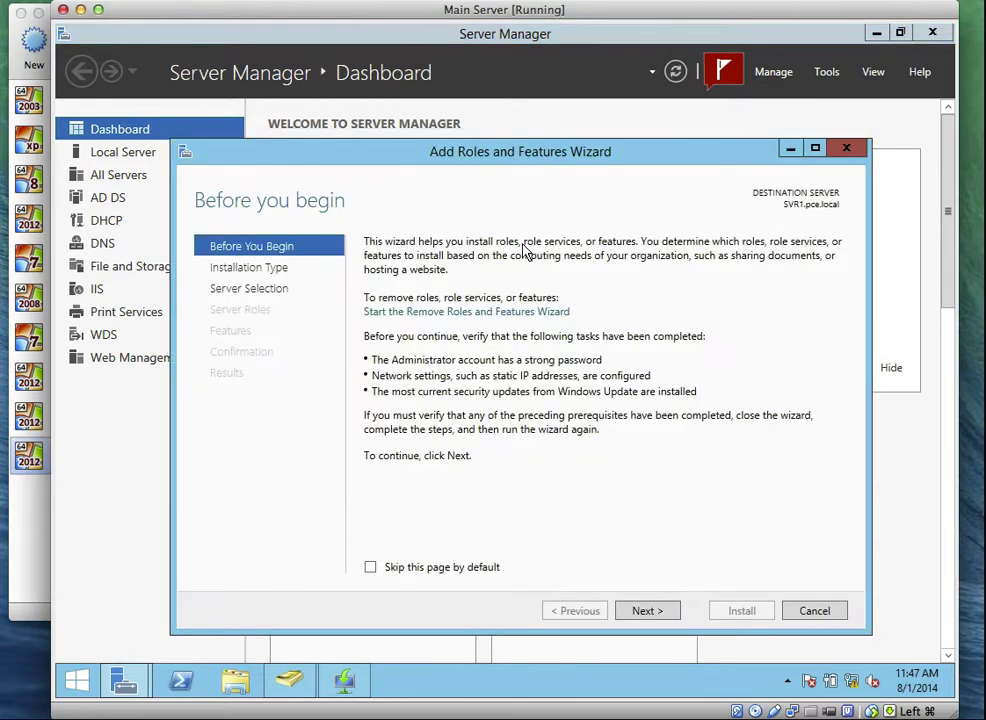
{"action": "left_click", "coordinate": [648, 611]}
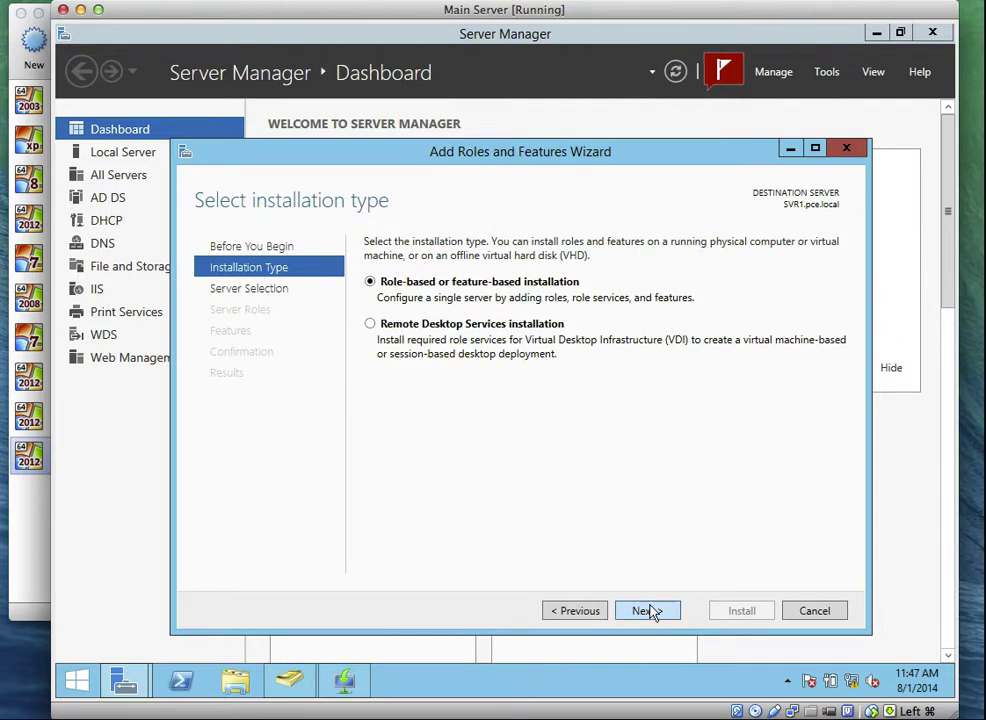
{"action": "left_click", "coordinate": [648, 611]}
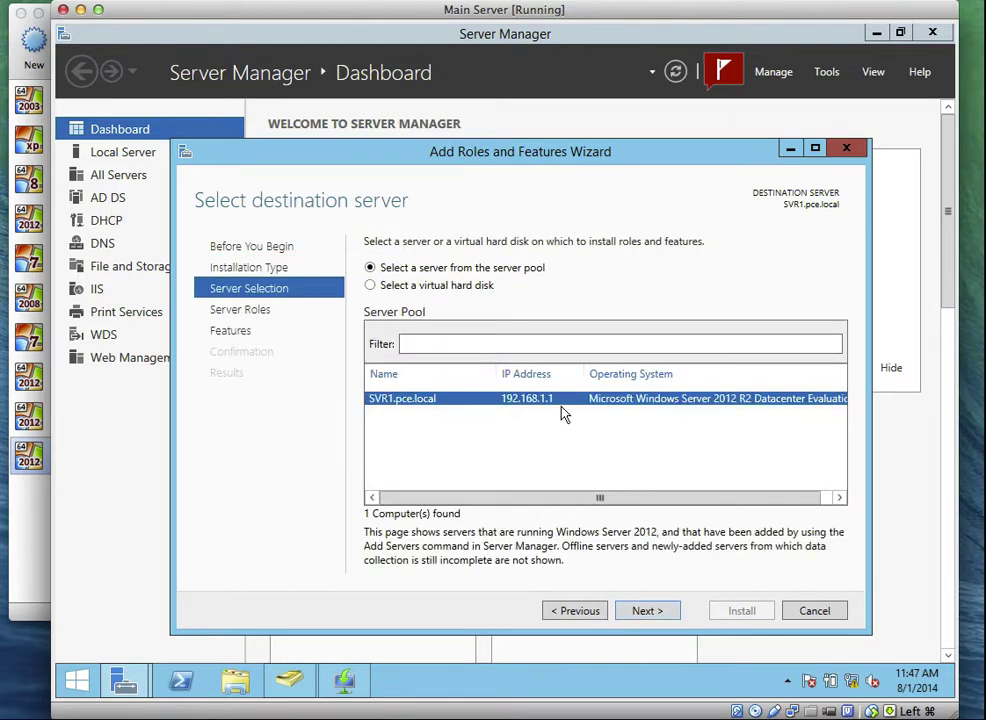
{"action": "left_click", "coordinate": [657, 613]}
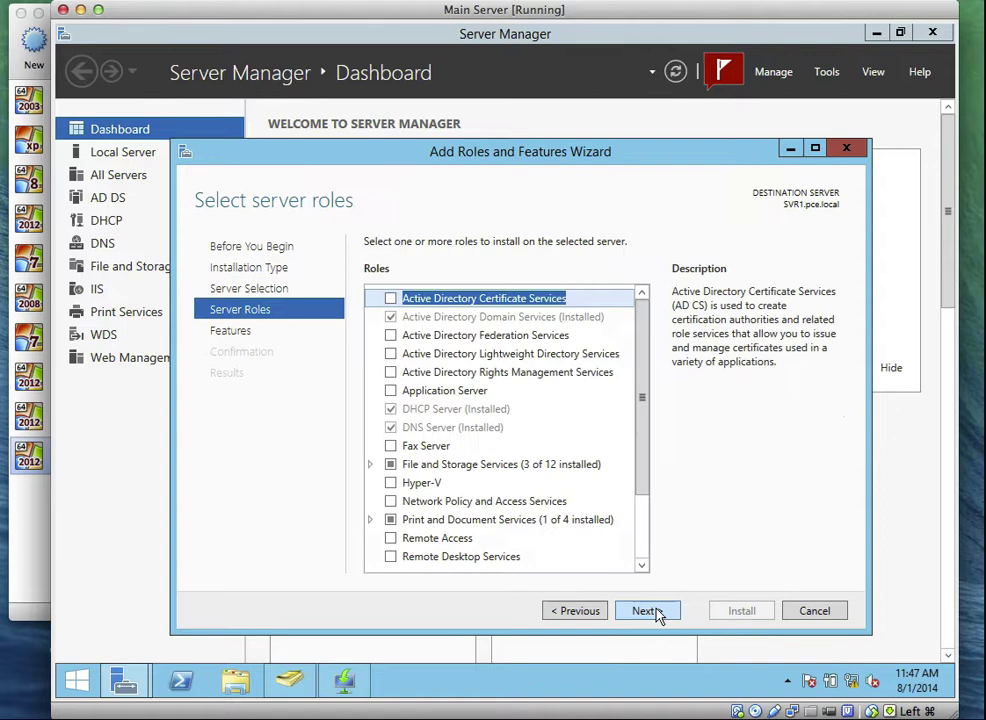
{"action": "left_click_drag", "start_coordinate": [645, 458], "coordinate": [649, 537]}
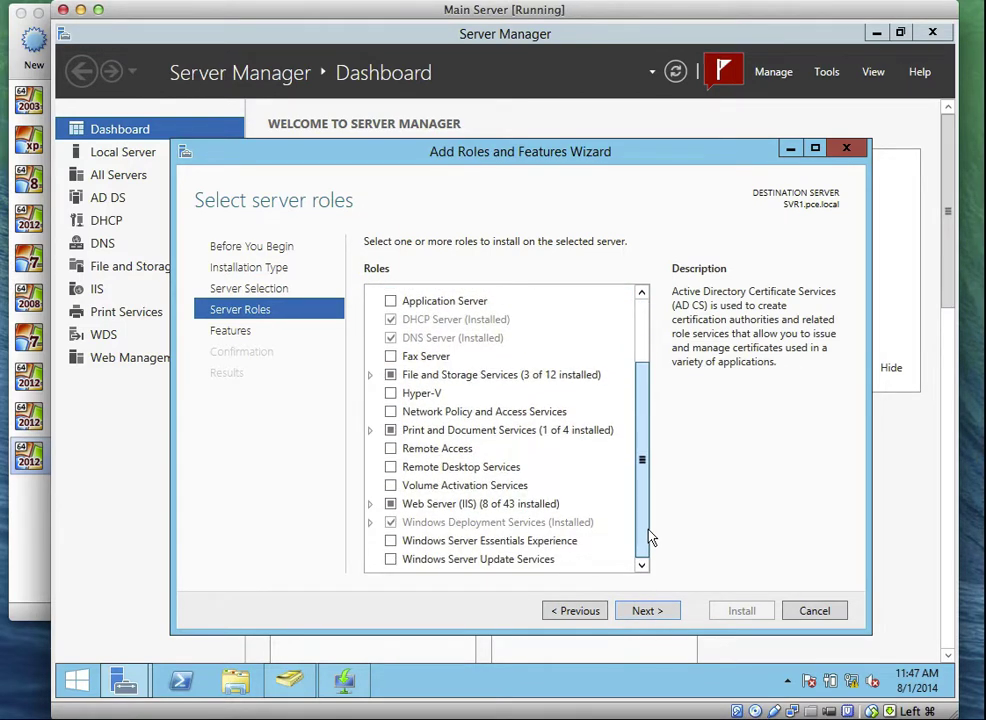
- Select Windows Server Update Services with its required features and advance to role services
{"action": "left_click", "coordinate": [391, 560]}
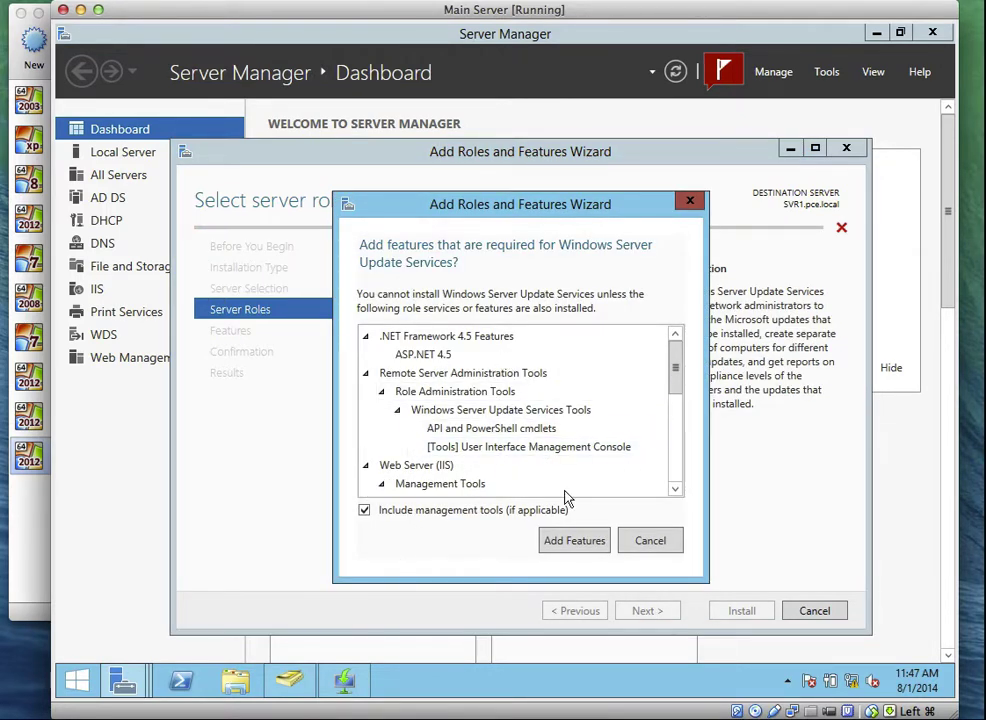
{"action": "left_click", "coordinate": [577, 540]}
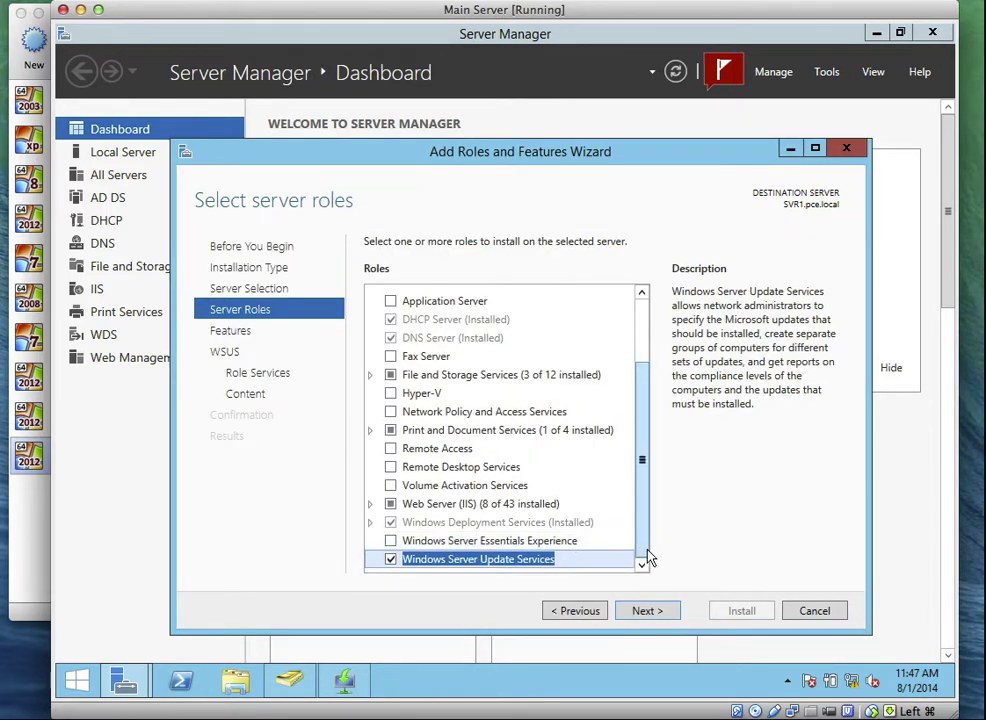
{"action": "left_click", "coordinate": [664, 613]}
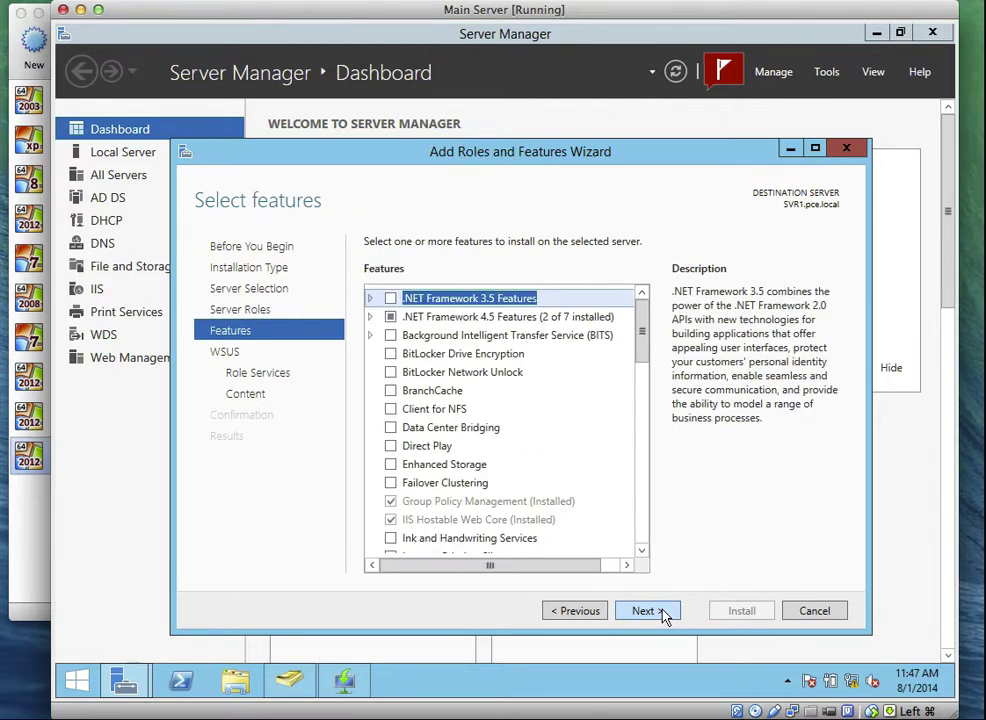
{"action": "left_click", "coordinate": [664, 613]}
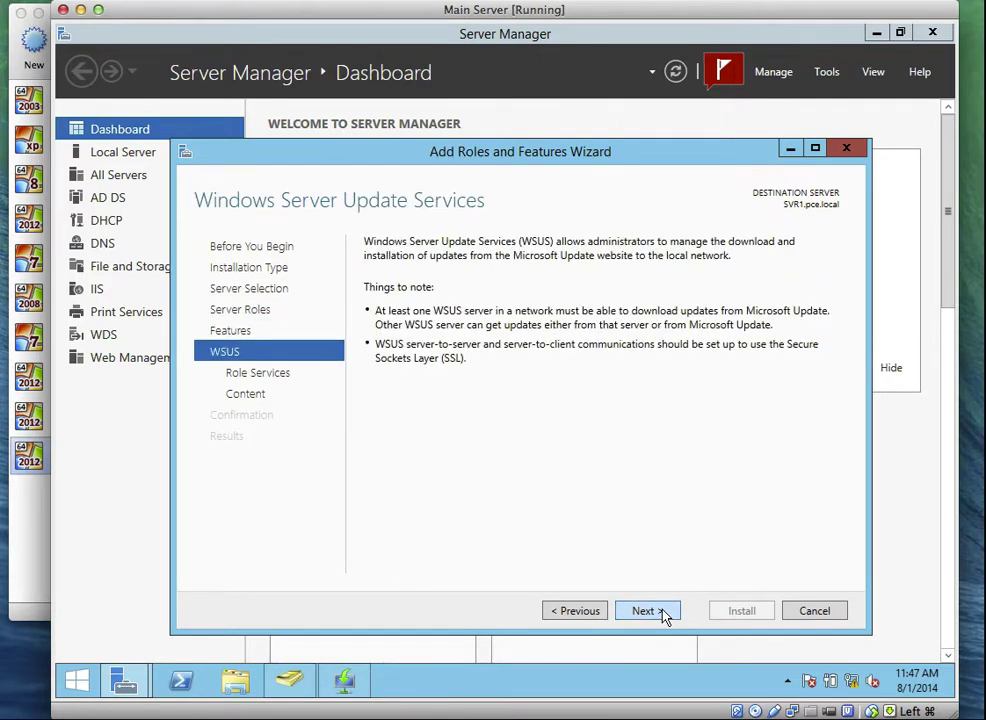
{"action": "left_click", "coordinate": [664, 613]}
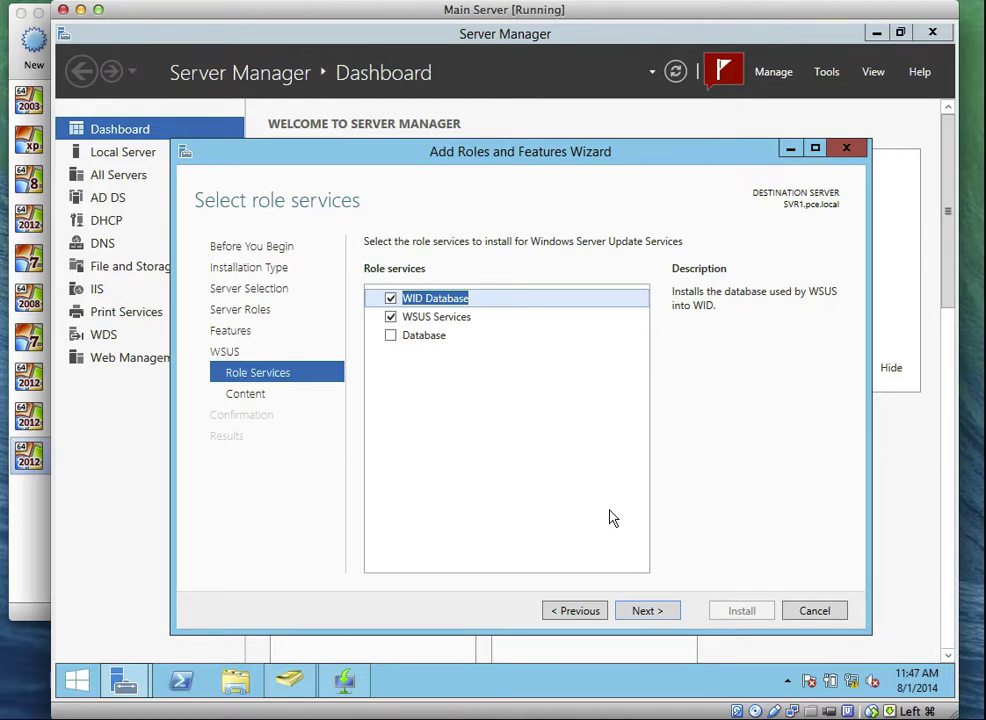
- Leave Database unchecked after its conflict error and move to the update storage location page
{"action": "left_click", "coordinate": [392, 337]}
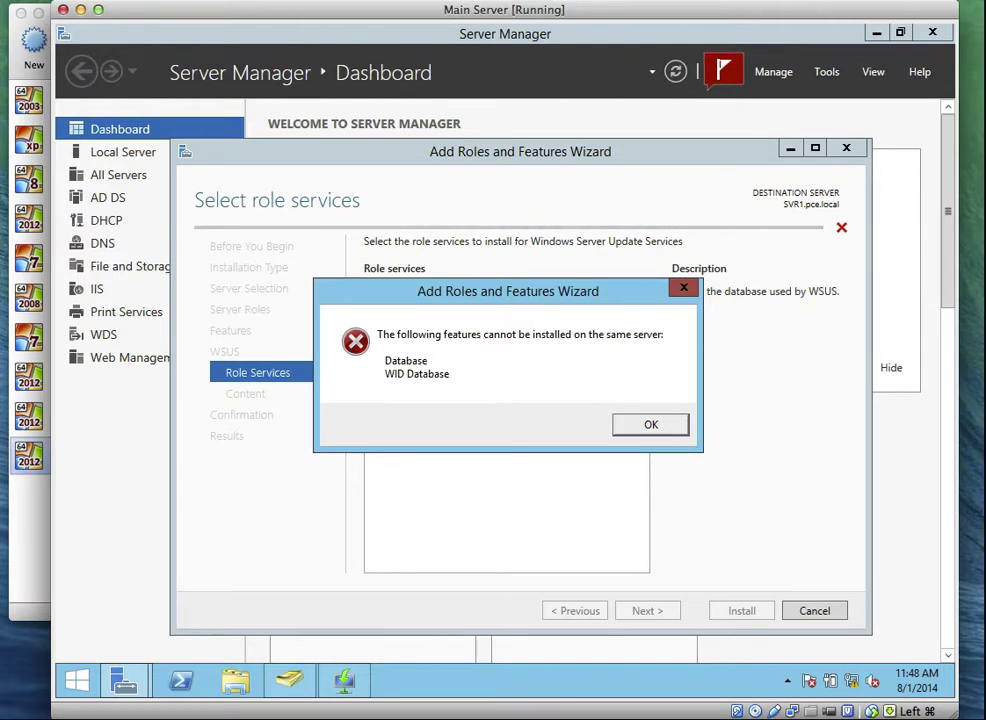
{"action": "left_click", "coordinate": [930, 0]}
{"action": "left_click", "coordinate": [885, 37]}
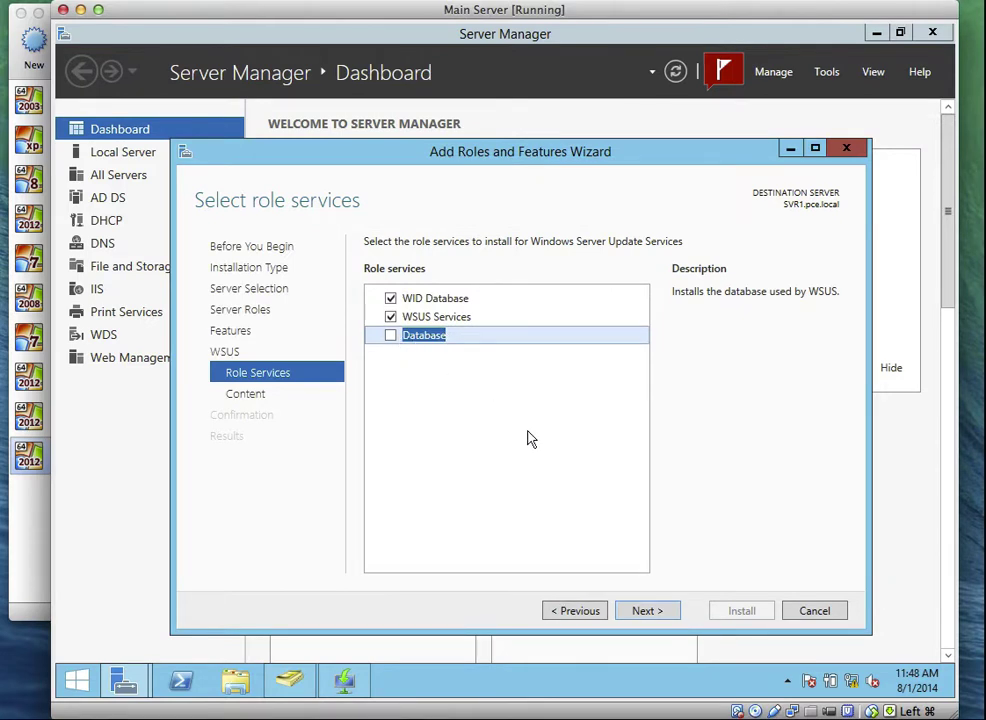
{"action": "left_click", "coordinate": [652, 611]}
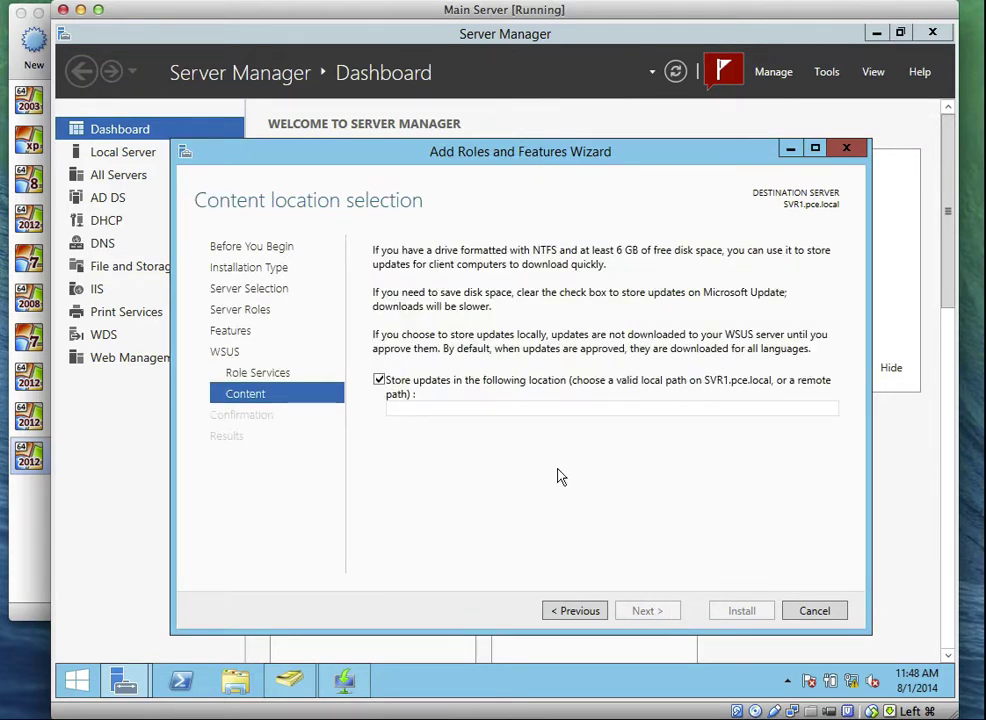
{"action": "left_click", "coordinate": [460, 405]}
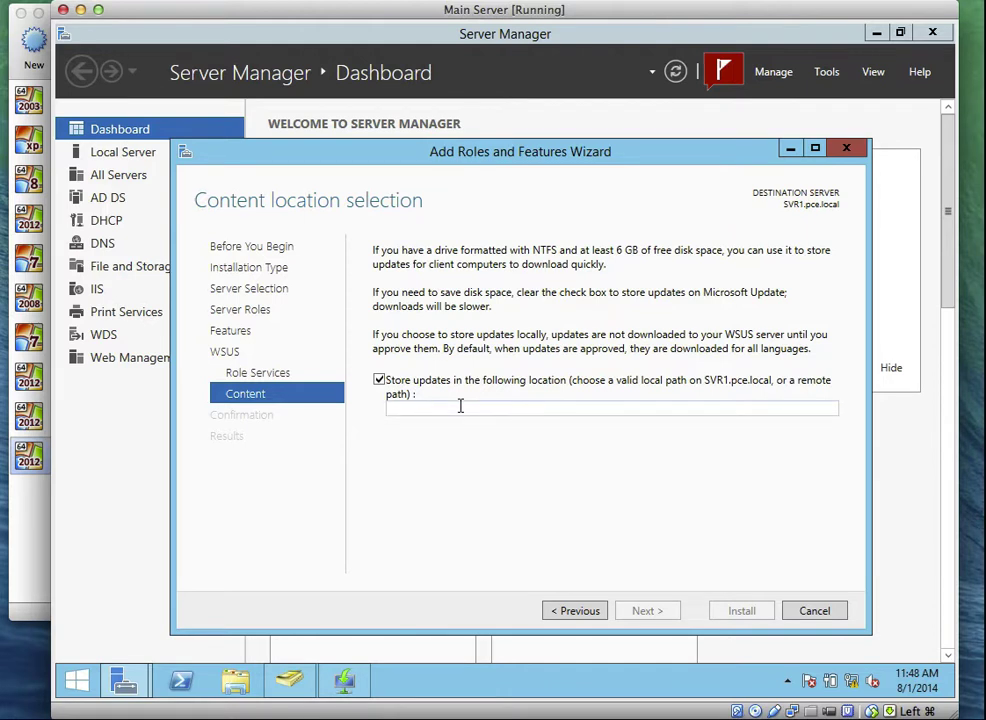
- Create a new folder named WSUSUpdates on Local Disk (C:)
{"action": "left_click", "coordinate": [237, 682]}
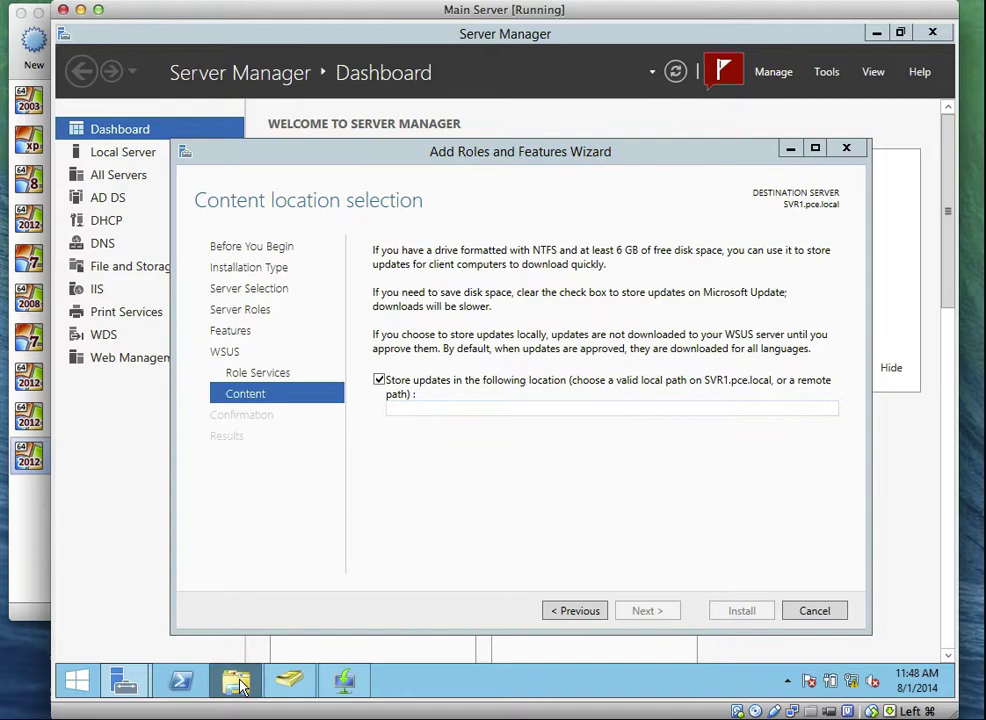
{"action": "double_click", "coordinate": [436, 445]}
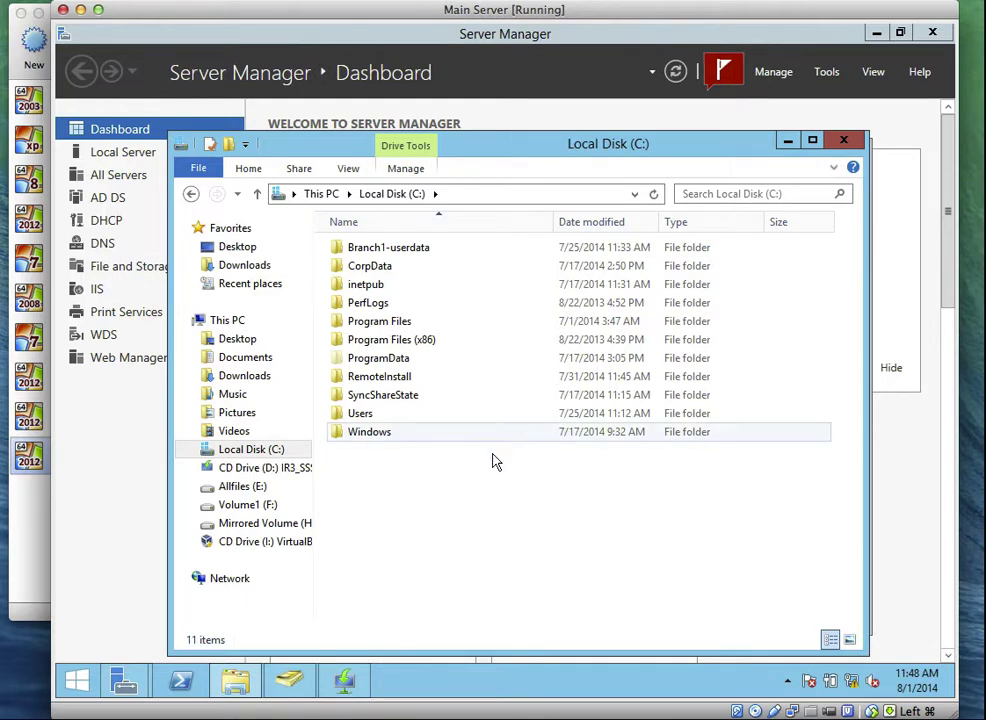
{"action": "right_click", "coordinate": [502, 502]}
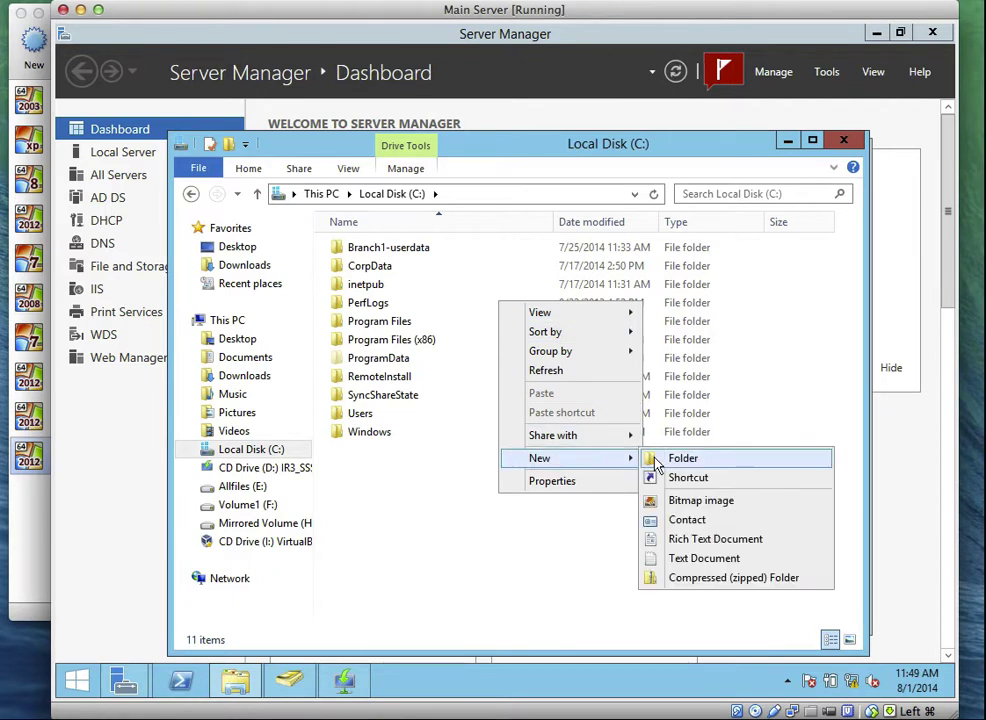
{"action": "left_click", "coordinate": [656, 456]}
{"action": "type", "text": "W"}
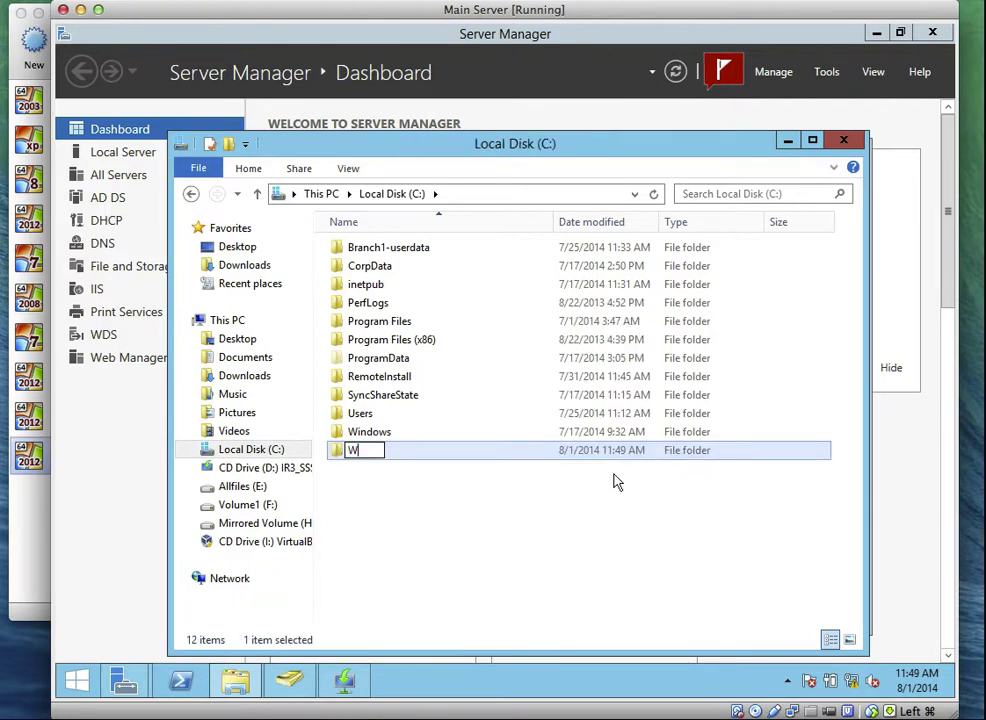
{"action": "type", "text": "SUS"}
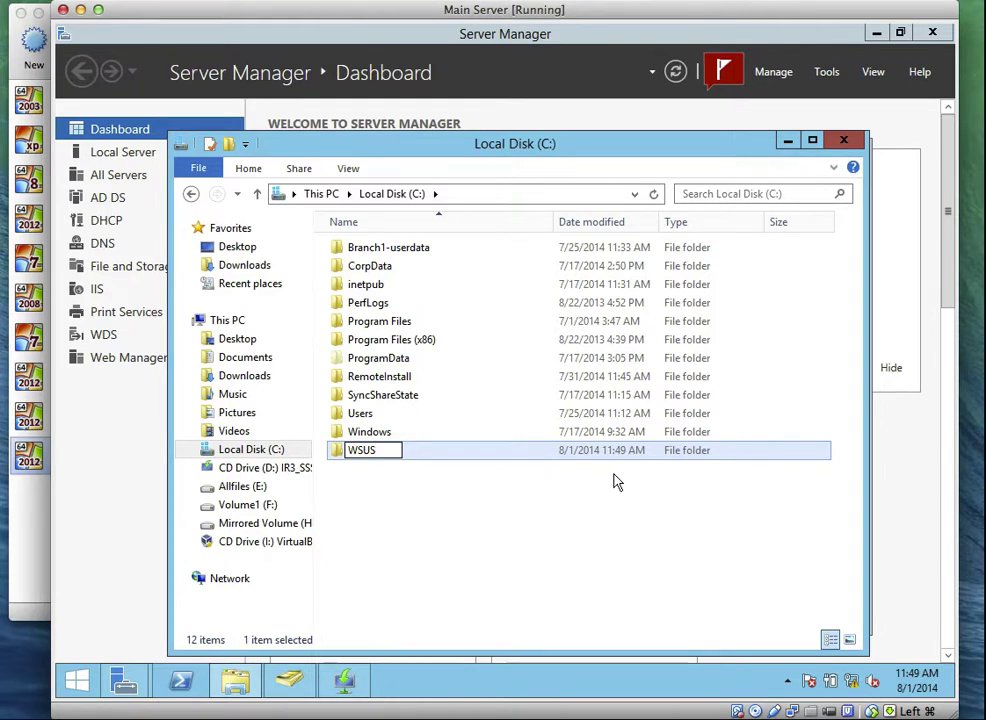
{"action": "type", "text": "Update"}
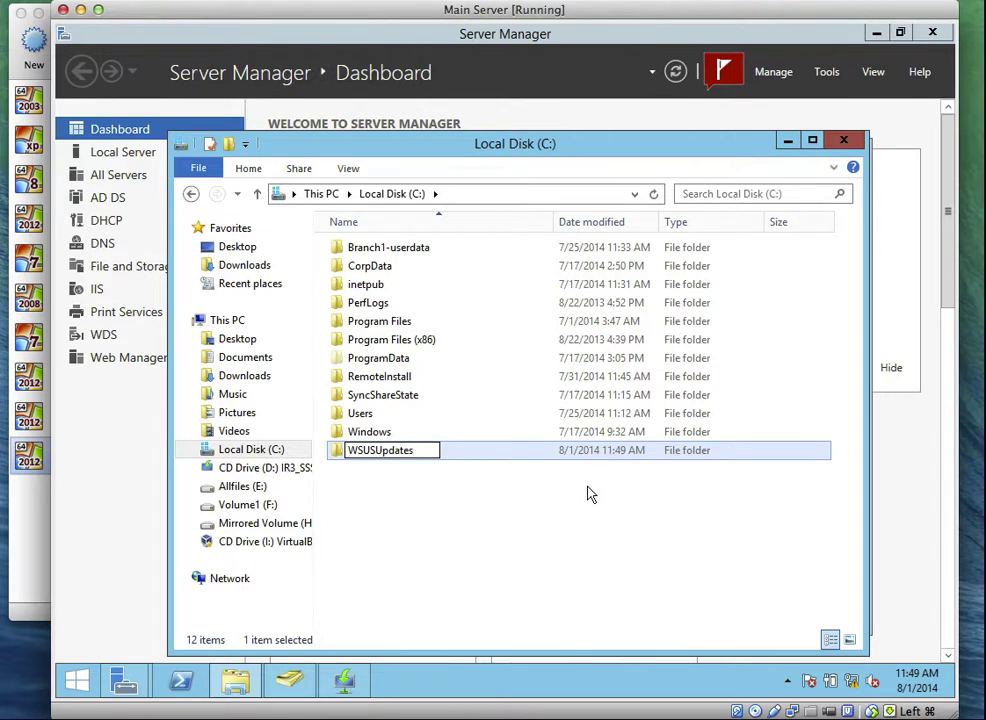
{"action": "type", "text": "s"}
{"action": "left_click", "coordinate": [490, 524]}
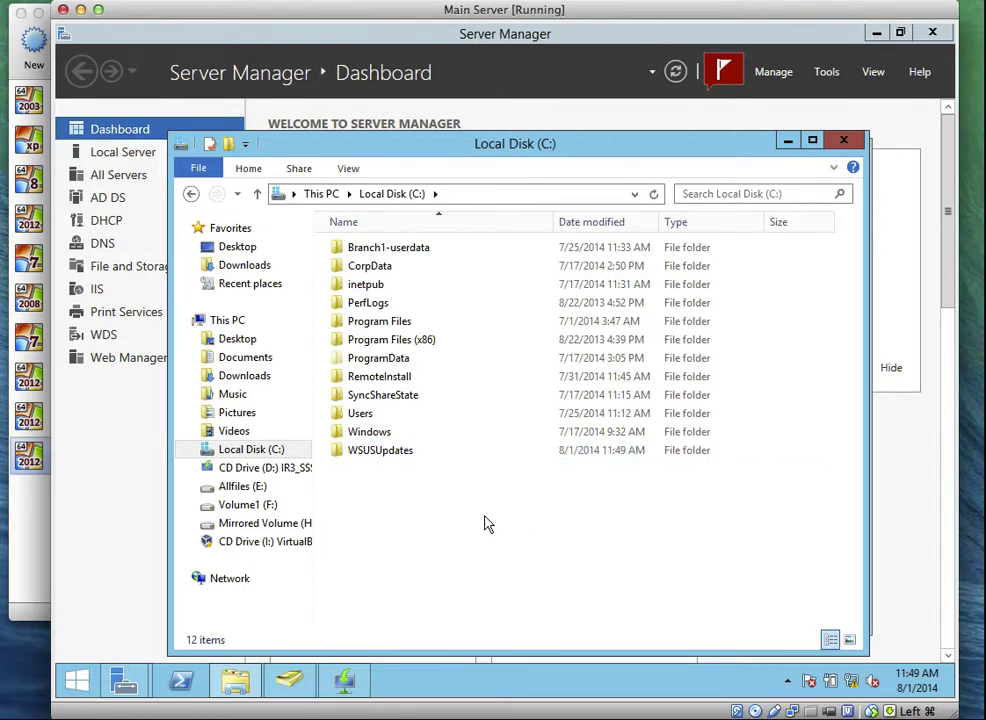
- Copy the folder's path C:\WSUSUpdates from the address bar
{"action": "double_click", "coordinate": [428, 455]}
{"action": "left_click", "coordinate": [539, 194]}
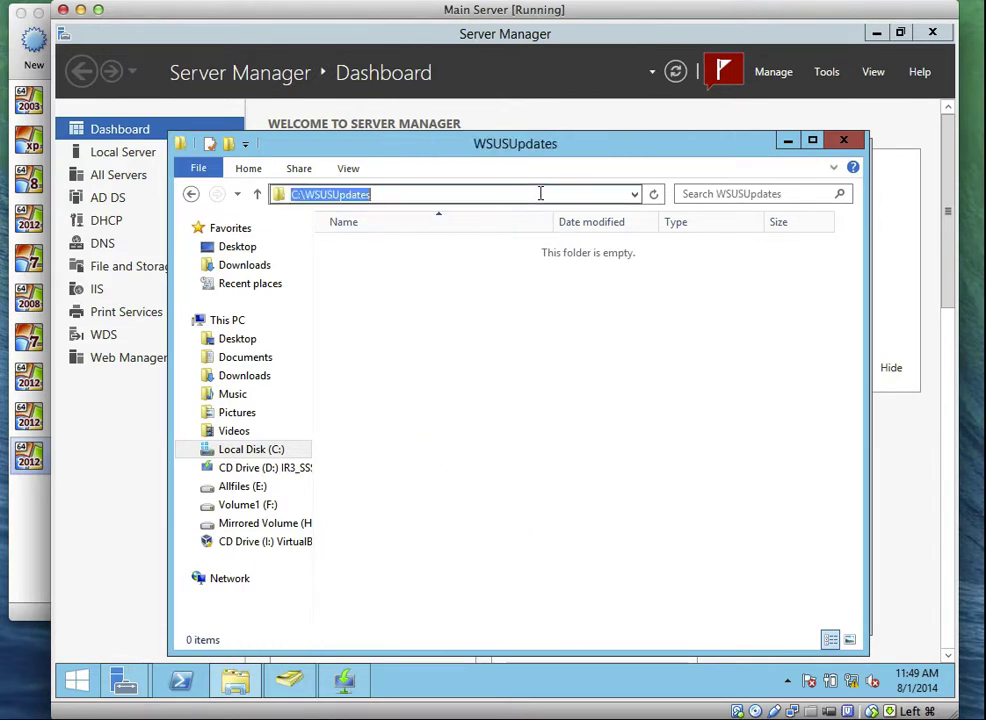
{"action": "left_click_drag", "start_coordinate": [385, 193], "coordinate": [289, 195]}
{"action": "key", "text": "super+c"}
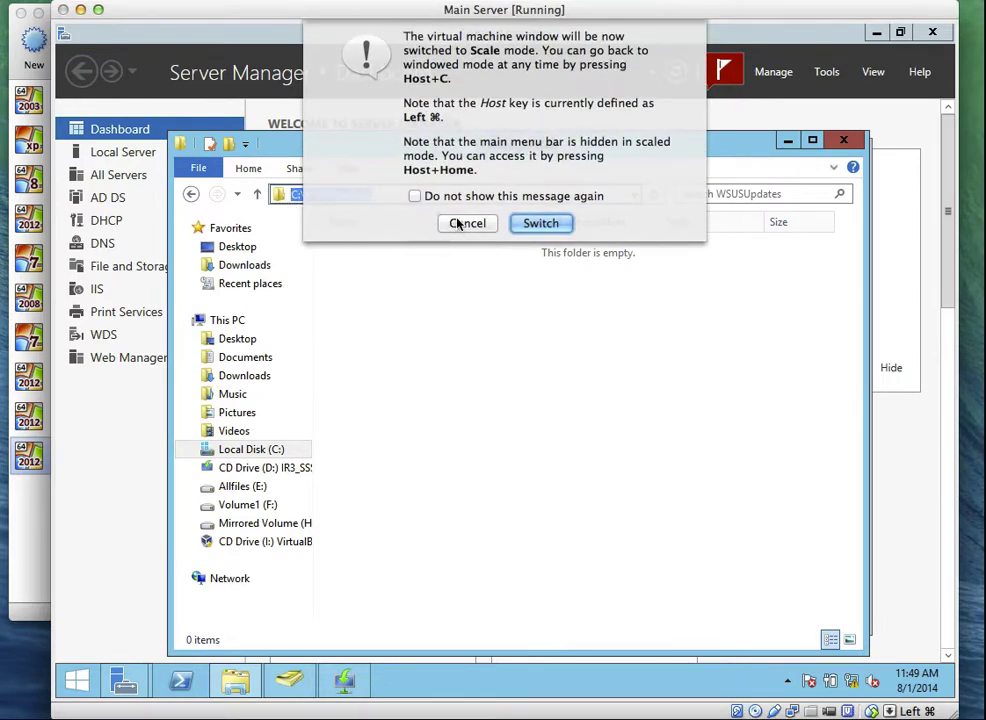
{"action": "left_click", "coordinate": [464, 222]}
{"action": "right_click", "coordinate": [333, 196]}
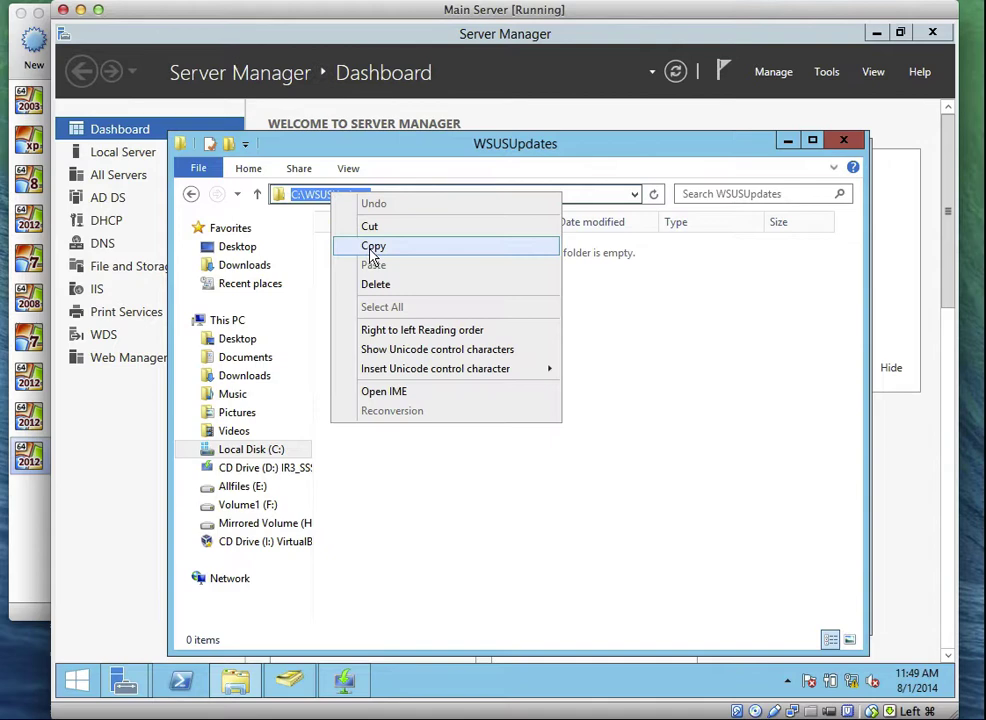
{"action": "left_click", "coordinate": [373, 247]}
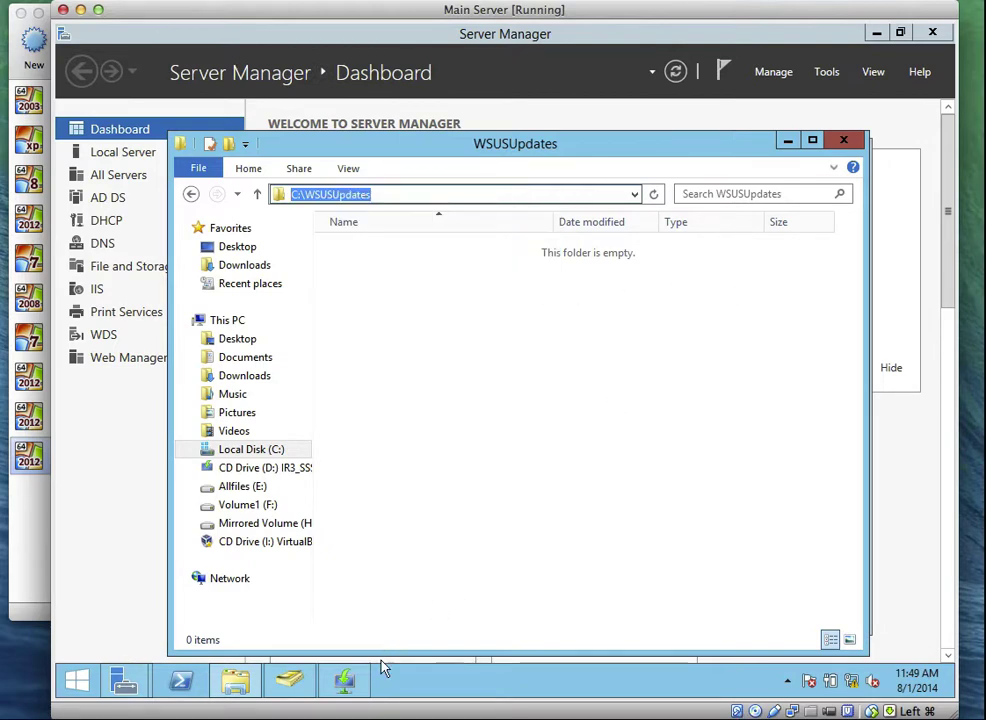
{"action": "left_click", "coordinate": [348, 683]}
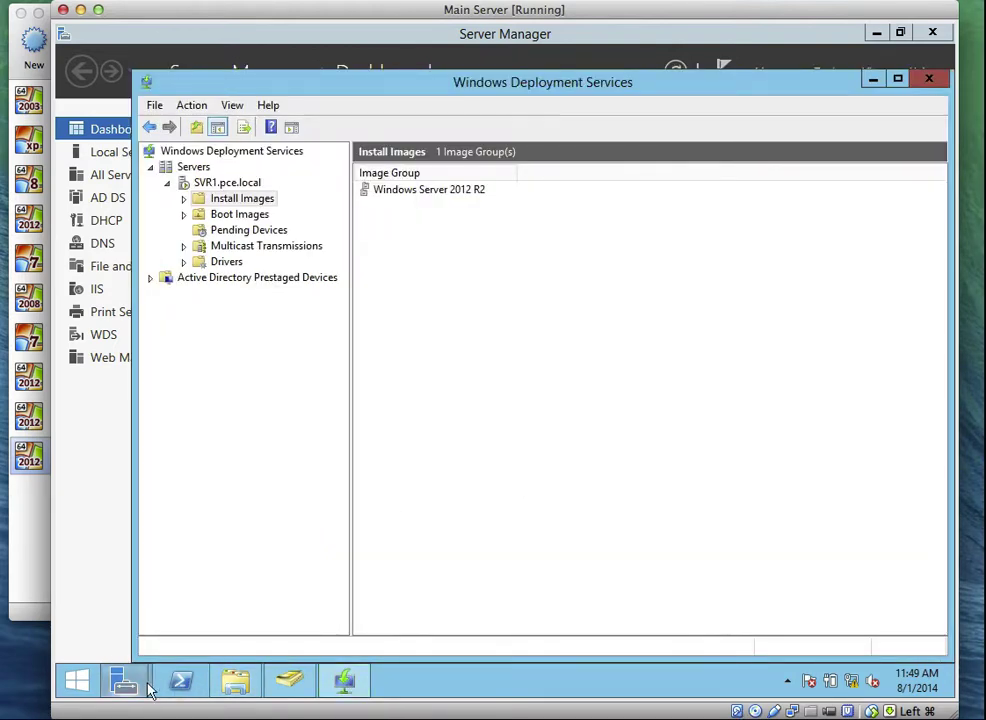
- Paste C:\WSUSUpdates as the WSUS update storage location
{"action": "mouse_move", "coordinate": [148, 686]}
{"action": "left_click", "coordinate": [315, 630]}
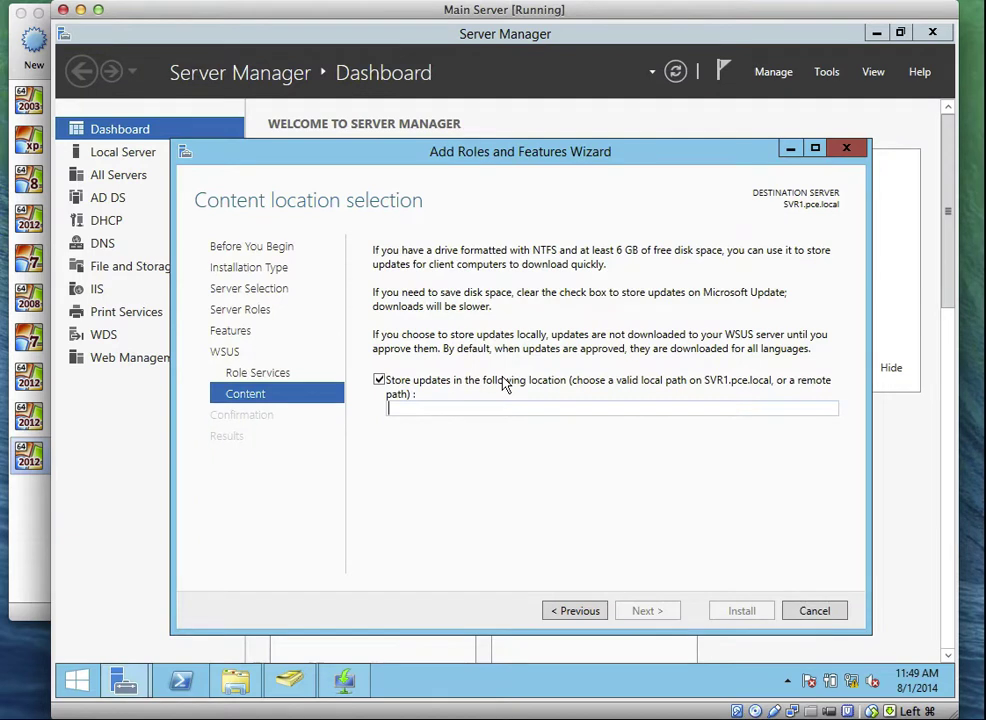
{"action": "right_click", "coordinate": [460, 408]}
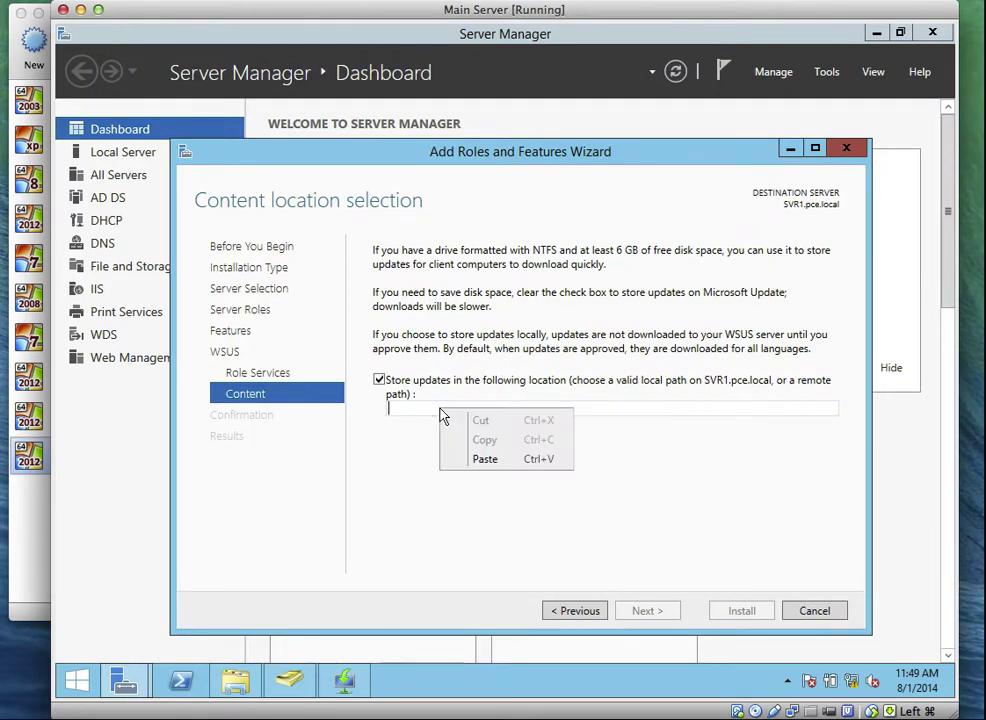
{"action": "left_click", "coordinate": [480, 458]}
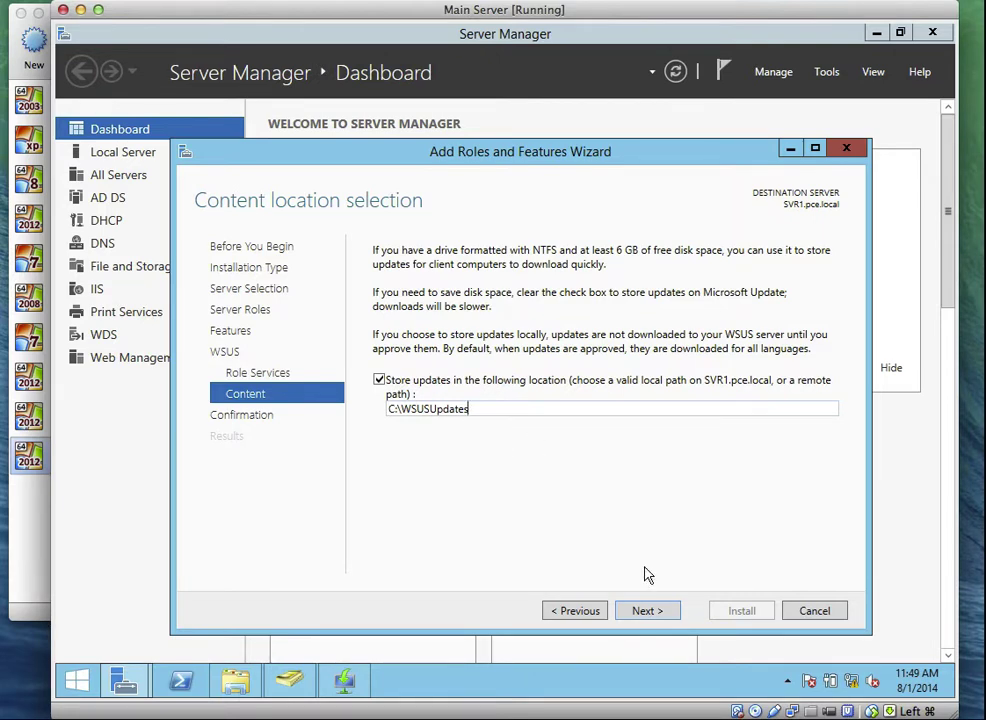
- Allow automatic restart of the destination server and begin the installation
{"action": "left_click", "coordinate": [648, 612]}
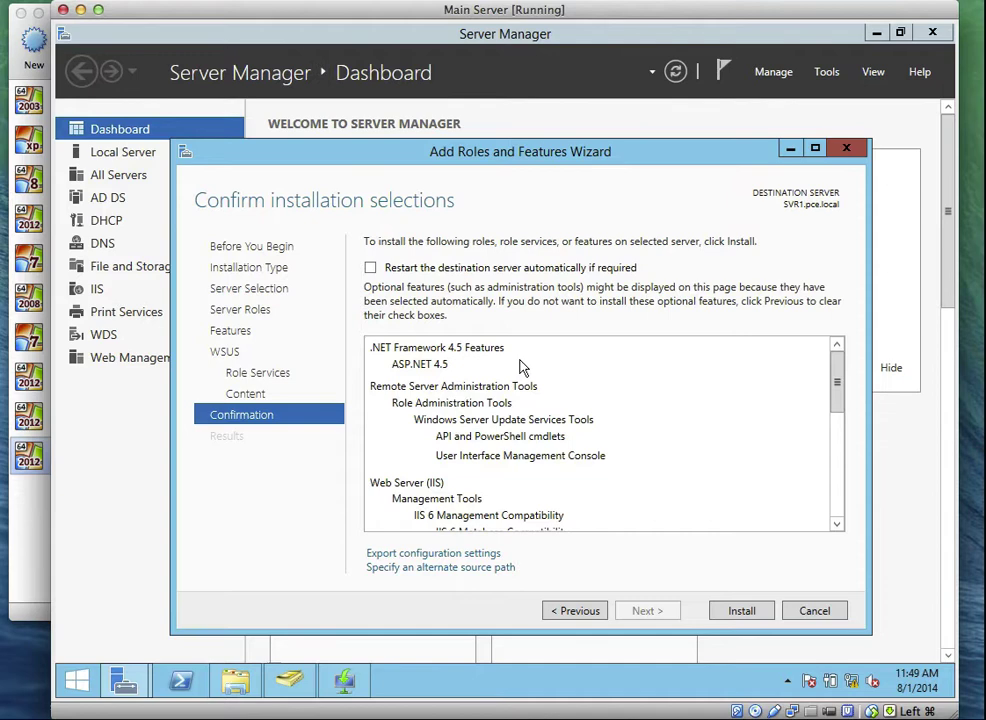
{"action": "left_click", "coordinate": [440, 267]}
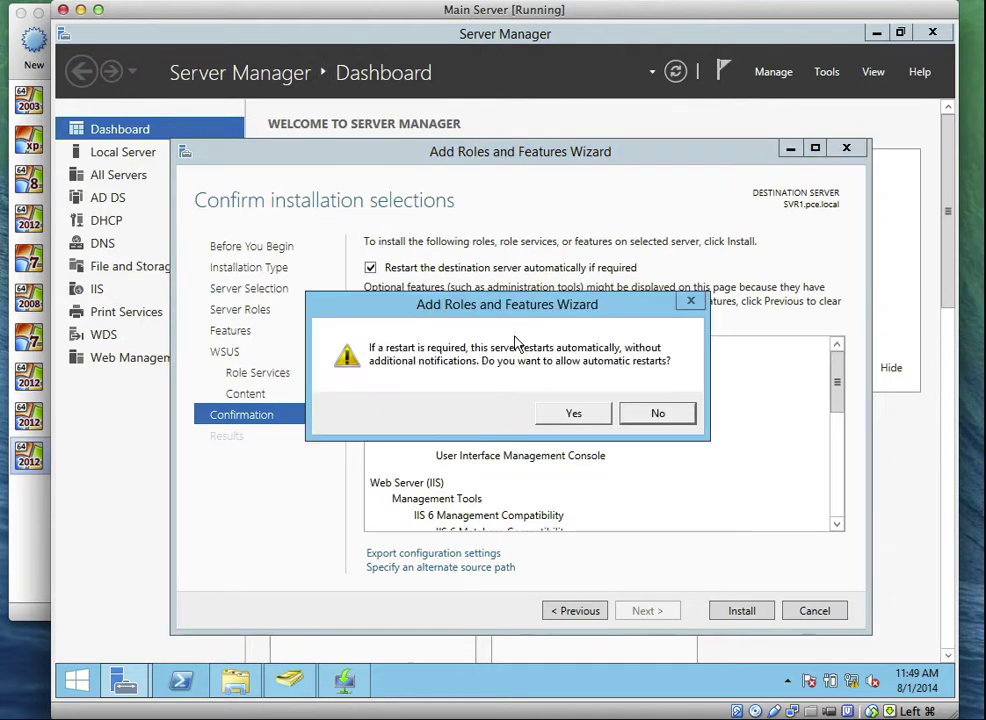
{"action": "left_click", "coordinate": [576, 413]}
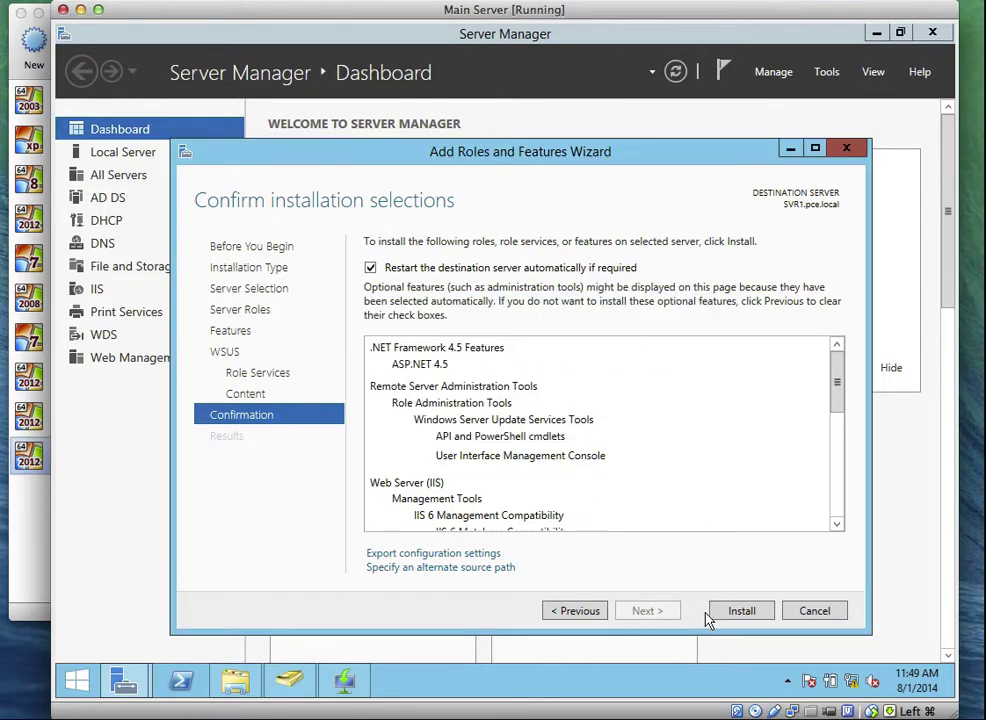
{"action": "left_click", "coordinate": [740, 611]}
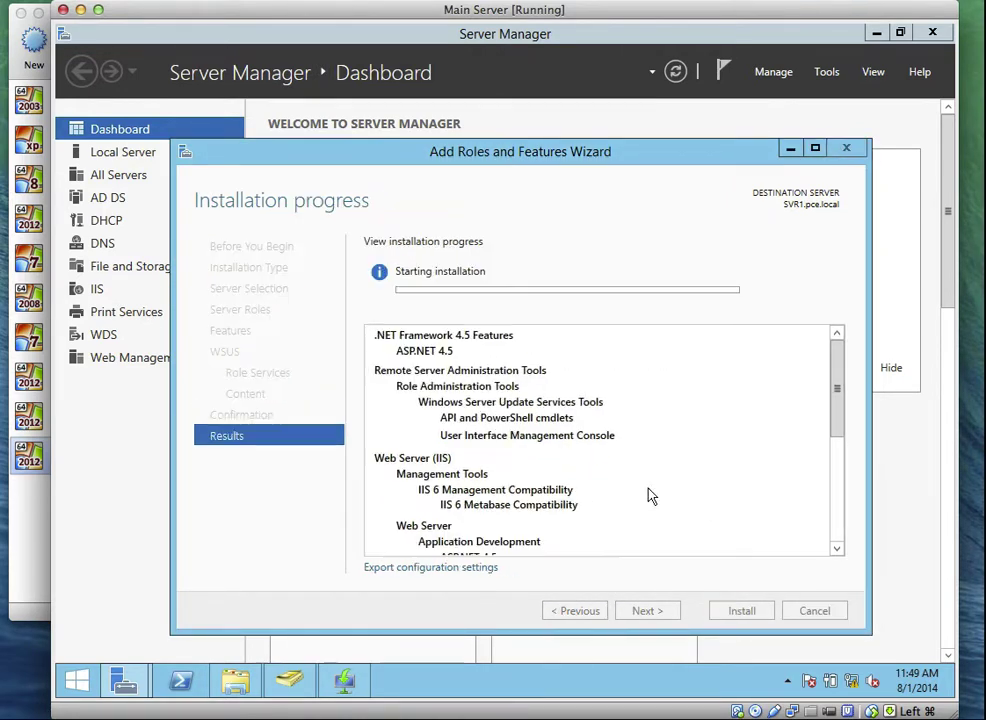
- Close the Windows Deployment Services window and view the WSUS role page for SVR1
{"action": "left_click", "coordinate": [875, 0]}
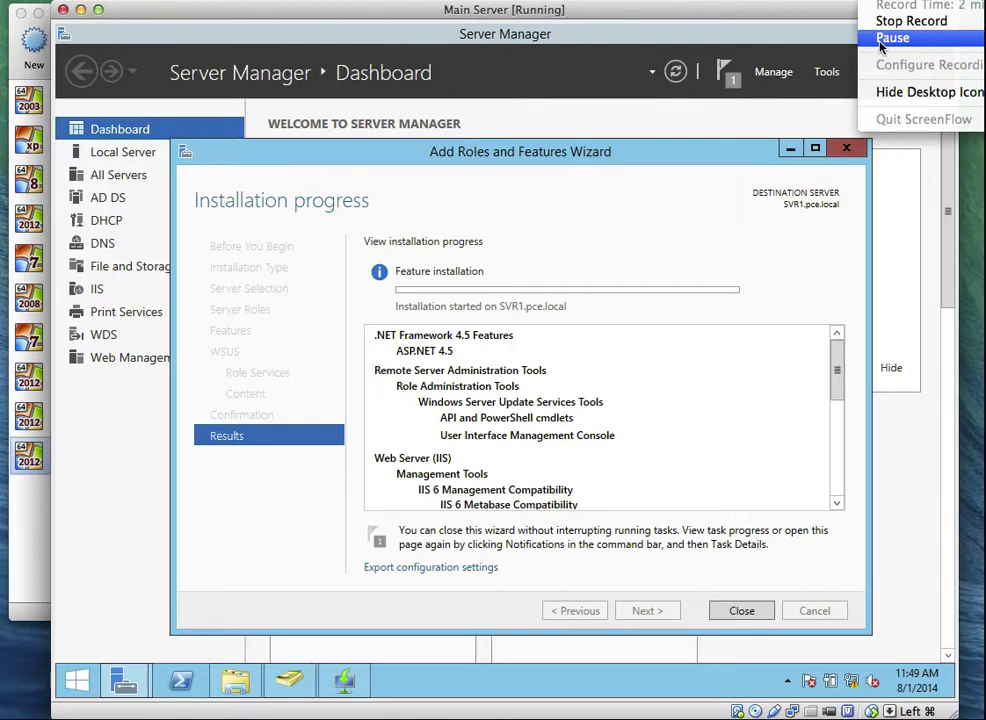
{"action": "left_click", "coordinate": [676, 275]}
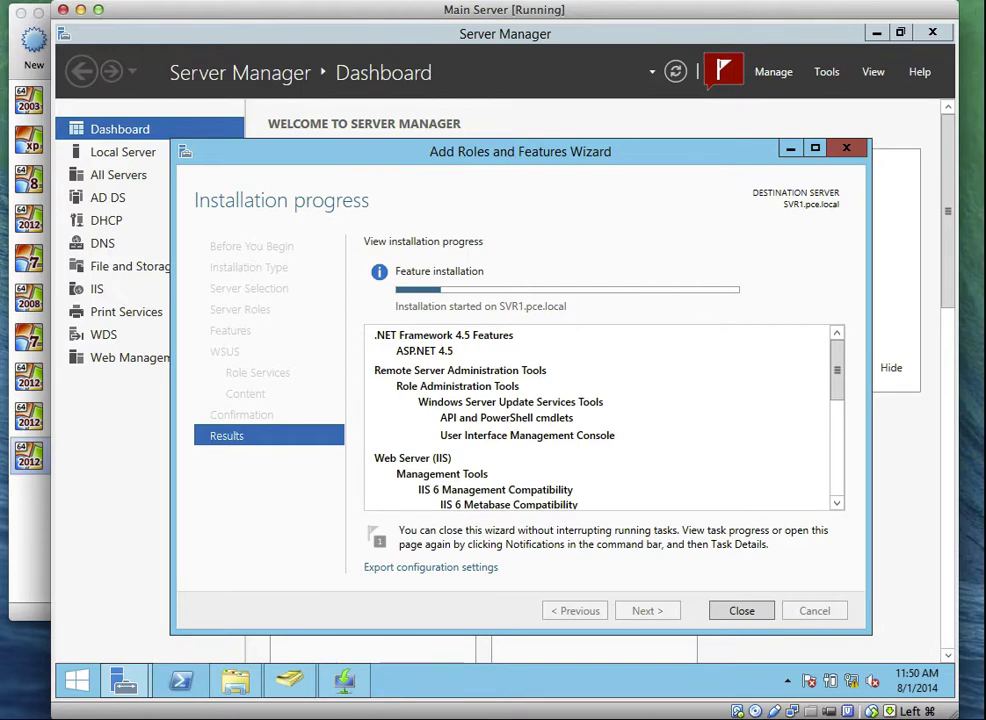
{"action": "left_click", "coordinate": [882, 3]}
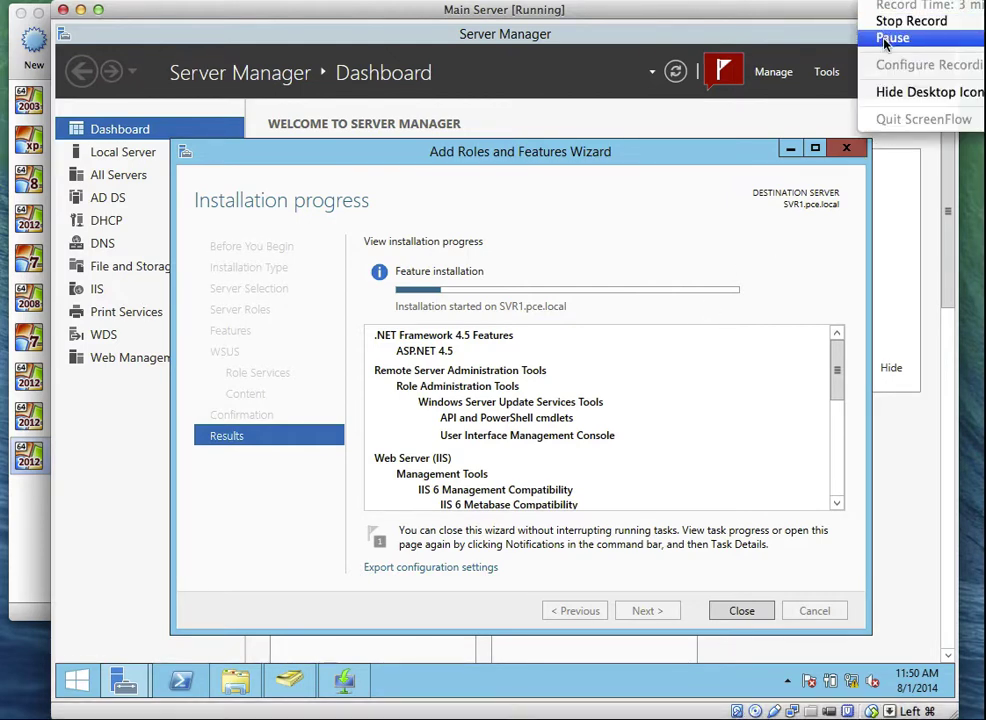
{"action": "left_click", "coordinate": [884, 38]}
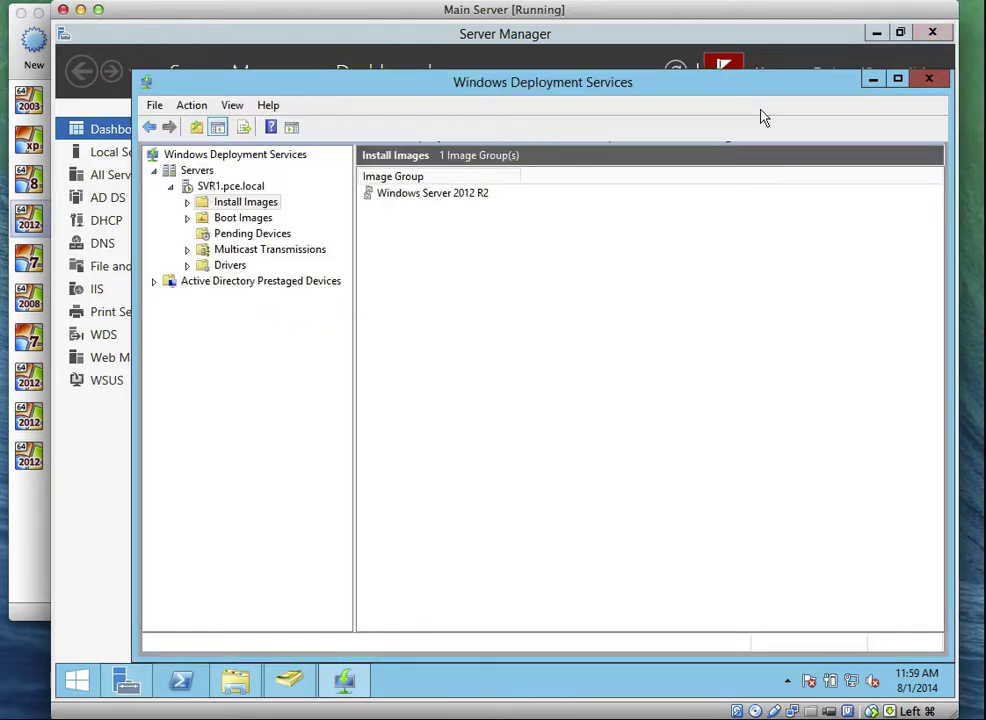
{"action": "left_click", "coordinate": [929, 78]}
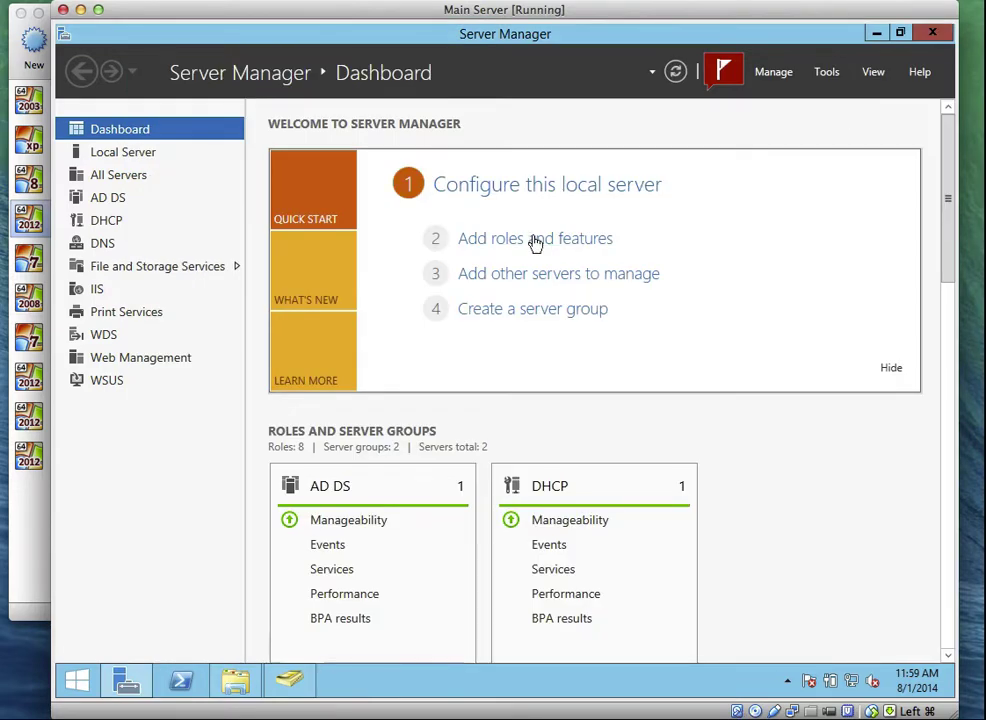
{"action": "left_click", "coordinate": [110, 382]}
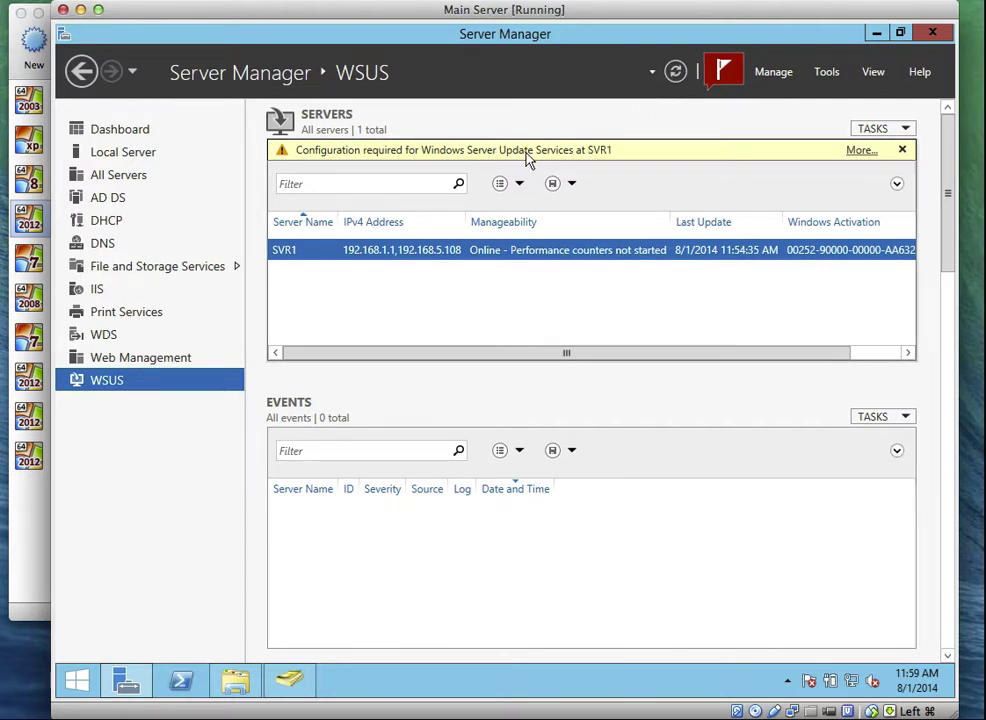
- Review the configuration-required details, then launch WSUS post-installation tasks from notifications
{"action": "left_click", "coordinate": [857, 152]}
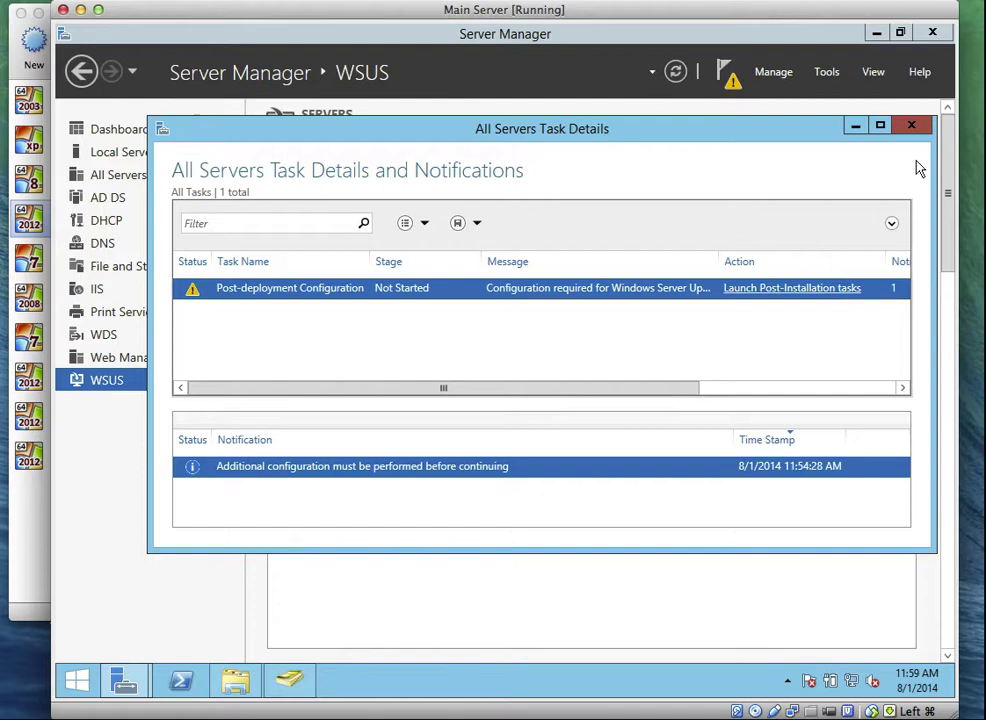
{"action": "left_click", "coordinate": [911, 125]}
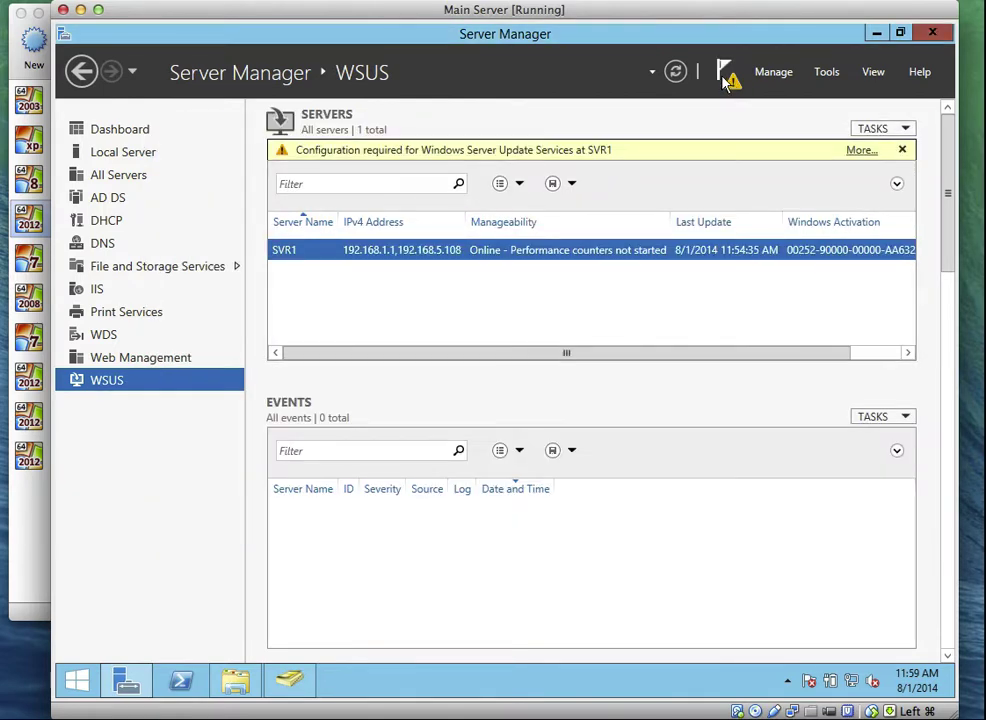
{"action": "left_click", "coordinate": [727, 78]}
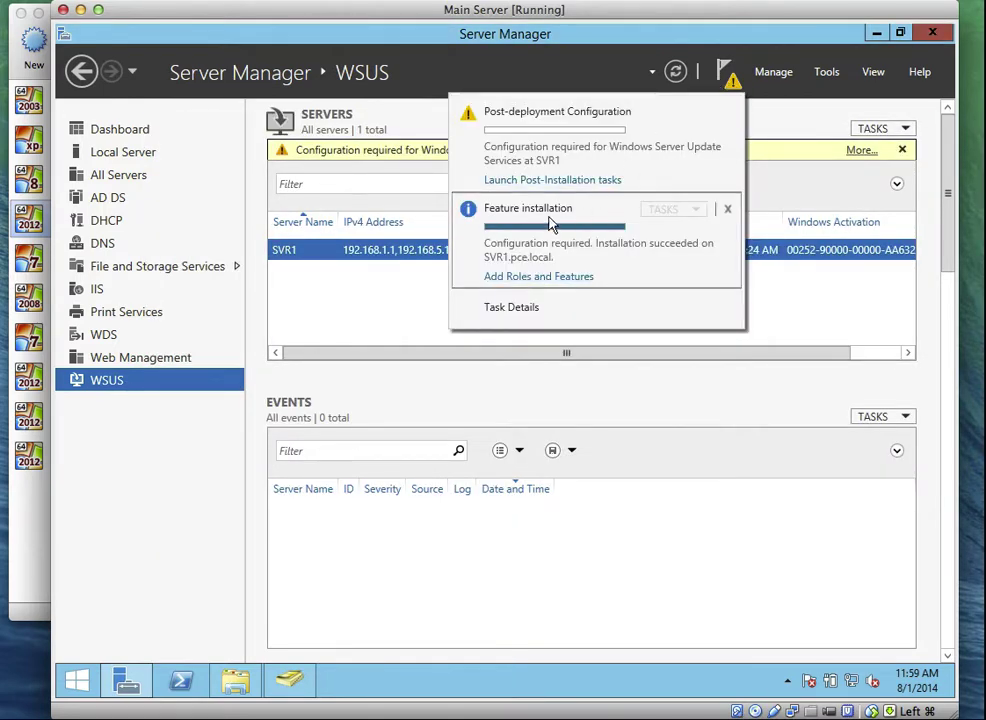
{"action": "left_click", "coordinate": [552, 182]}
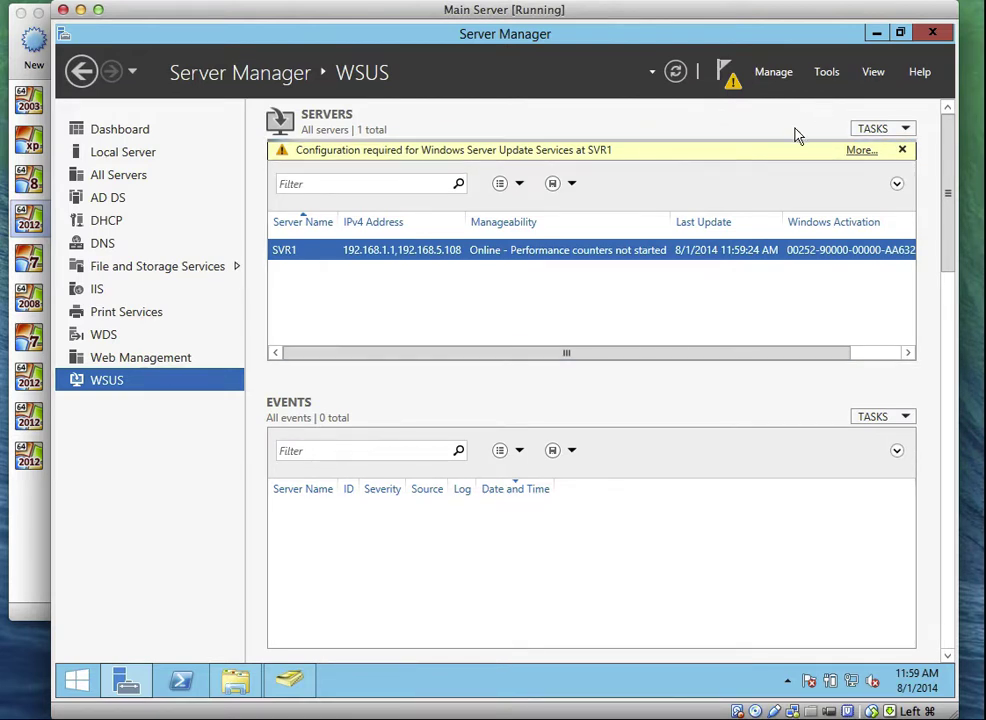
- Launch Windows Server Update Services from the Tools menu
{"action": "left_click", "coordinate": [882, 0]}
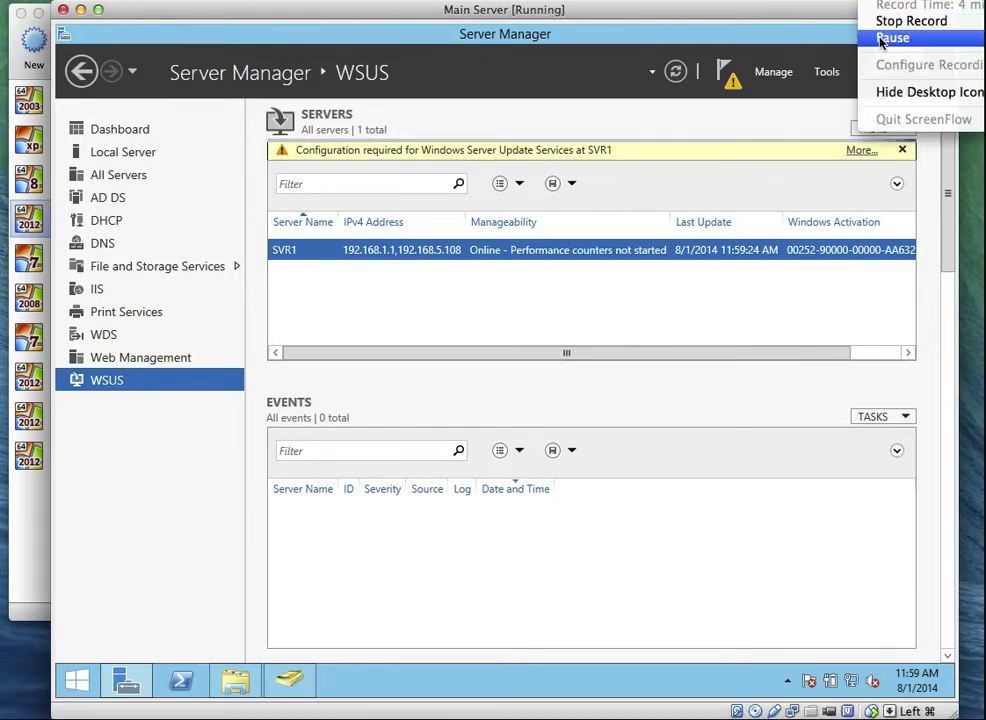
{"action": "left_click", "coordinate": [882, 38]}
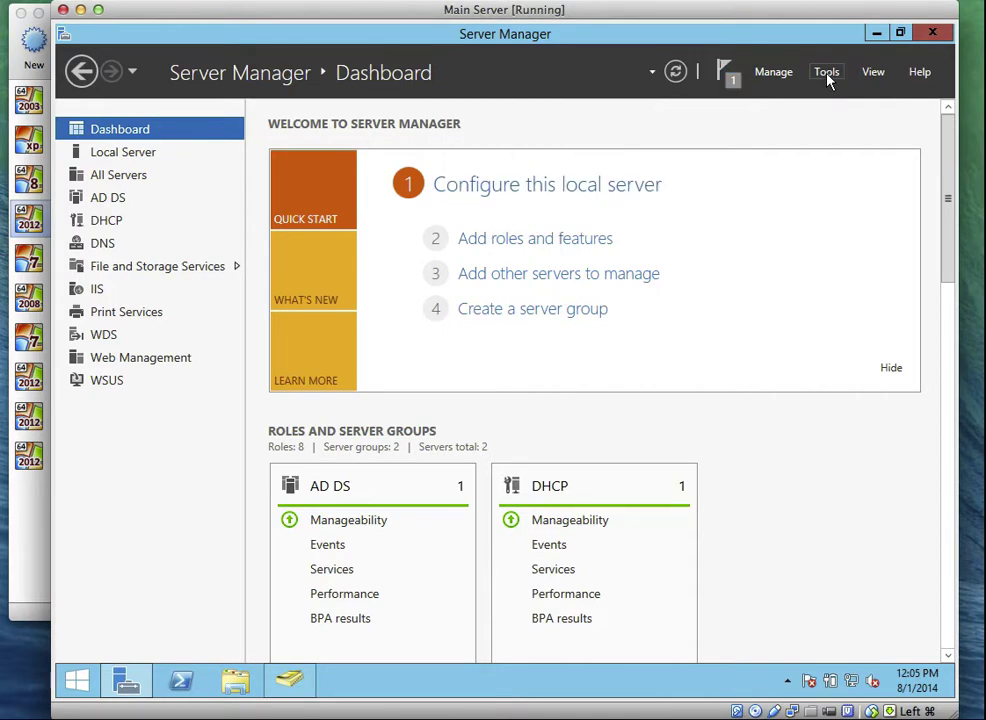
{"action": "left_click", "coordinate": [827, 75]}
{"action": "scroll", "coordinate": [803, 493], "scroll_direction": "down", "scroll_amount": 2}
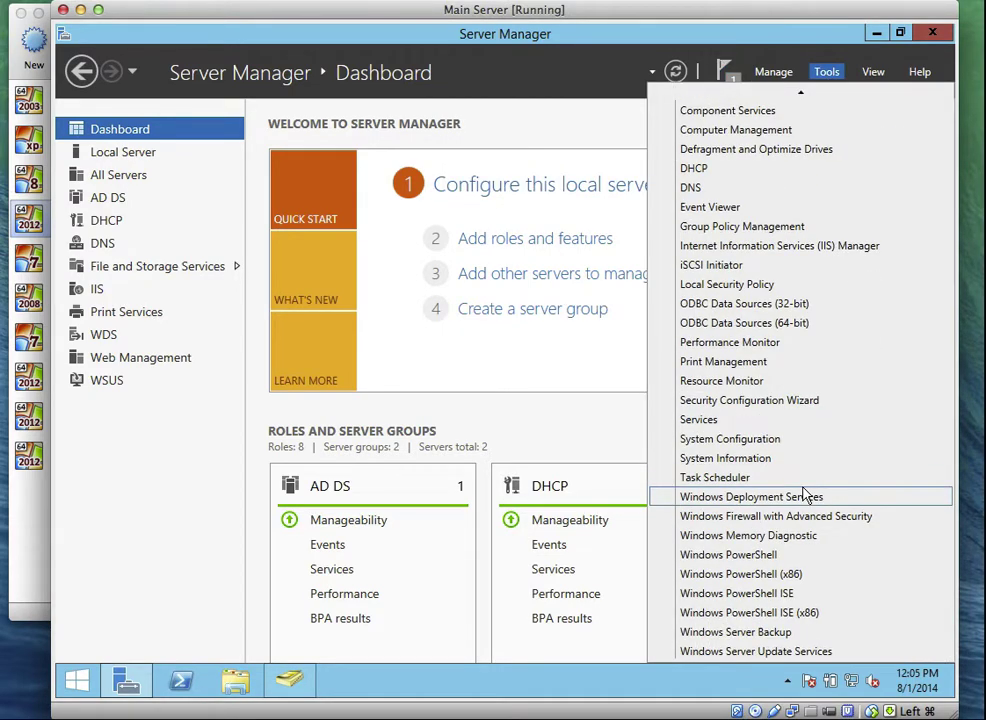
{"action": "left_click", "coordinate": [752, 652]}
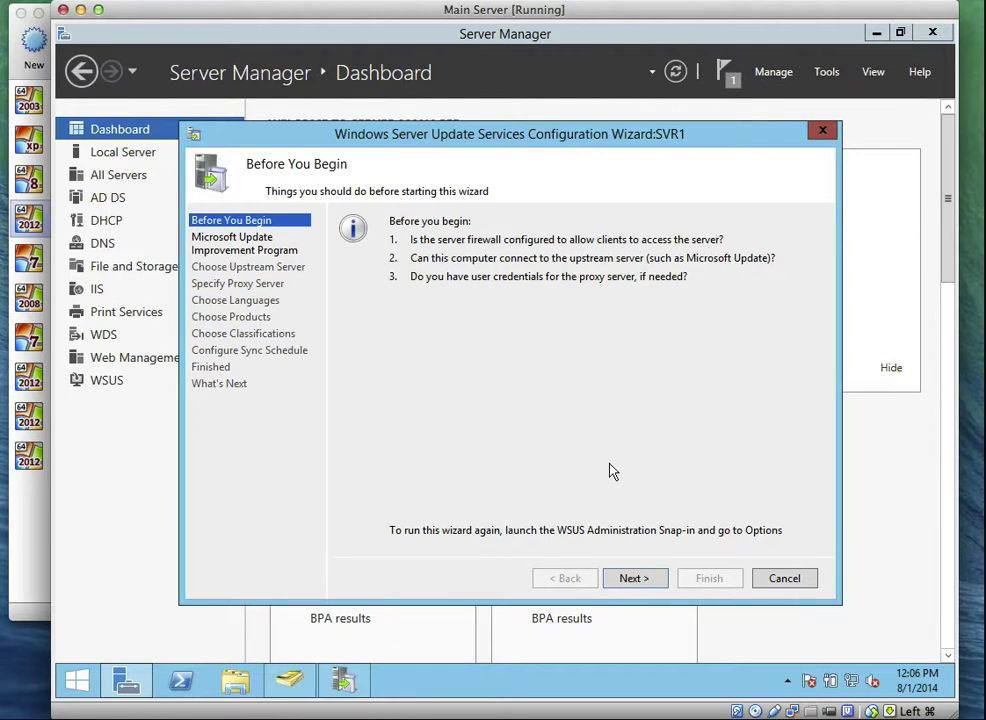
- Advance past Before You Begin, keeping the Microsoft Update Improvement Program enabled
{"action": "left_click", "coordinate": [637, 578]}
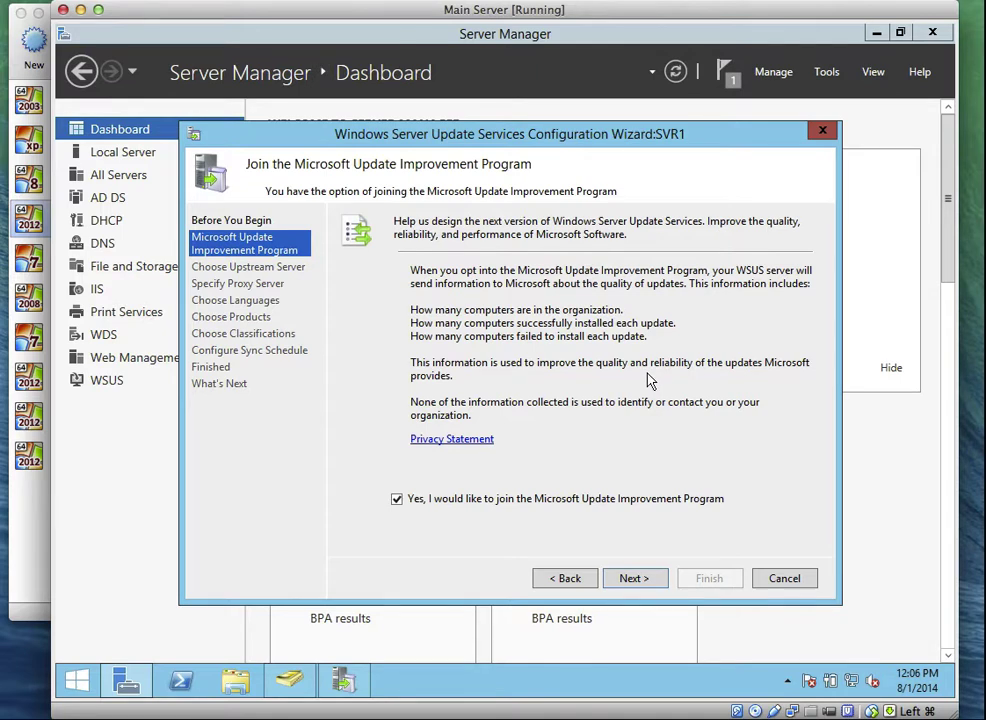
{"action": "left_click", "coordinate": [634, 578]}
{"action": "left_click", "coordinate": [565, 578]}
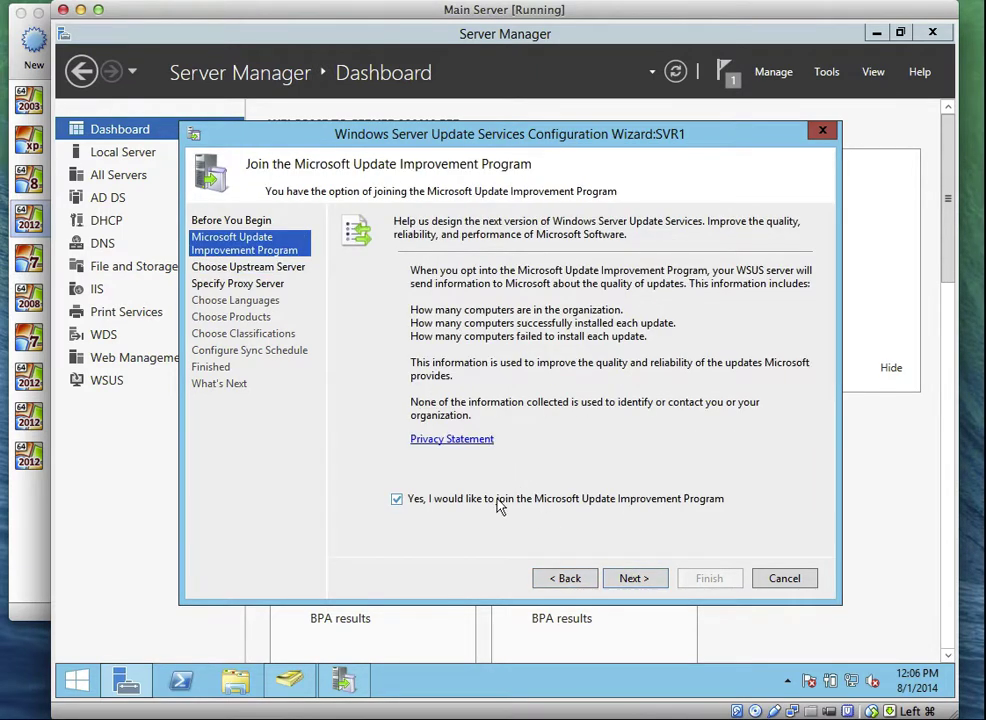
{"action": "left_click", "coordinate": [627, 579]}
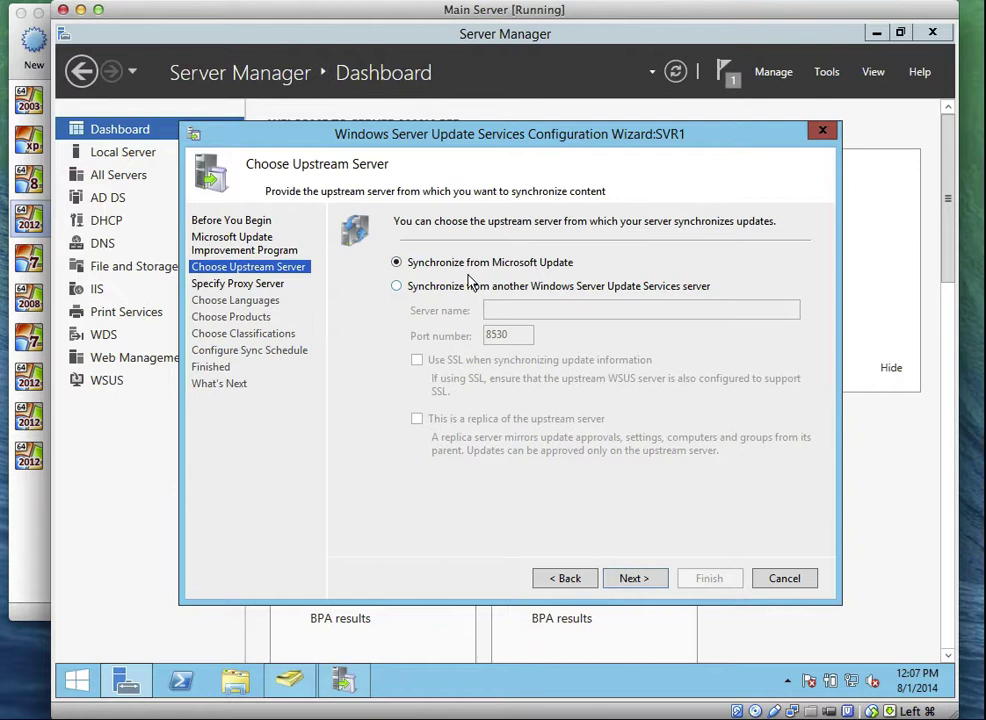
- Try upstream WSUS server SVR01, then revert to synchronizing from Microsoft Update
{"action": "left_click", "coordinate": [411, 291]}
{"action": "left_click", "coordinate": [531, 311]}
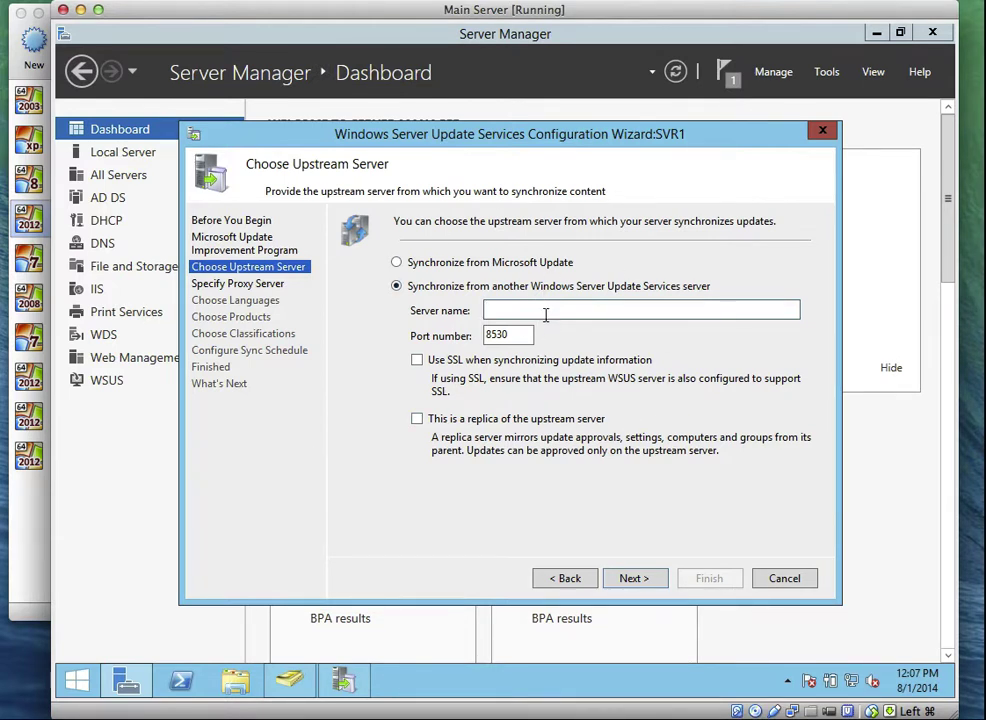
{"action": "left_click", "coordinate": [487, 266]}
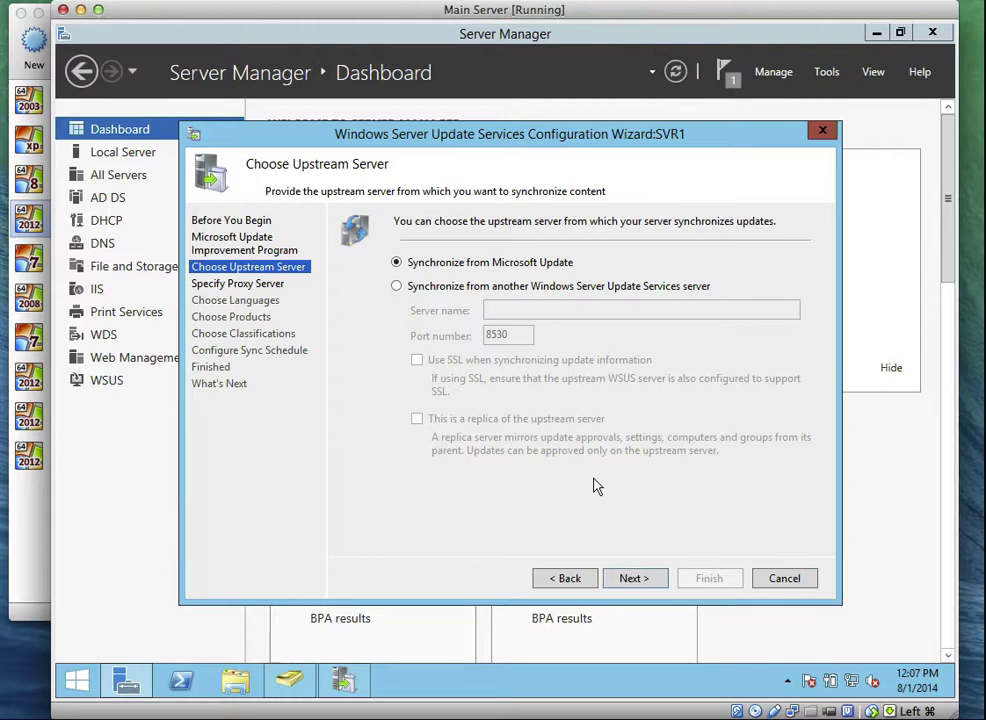
{"action": "left_click", "coordinate": [443, 289]}
{"action": "left_click", "coordinate": [514, 311]}
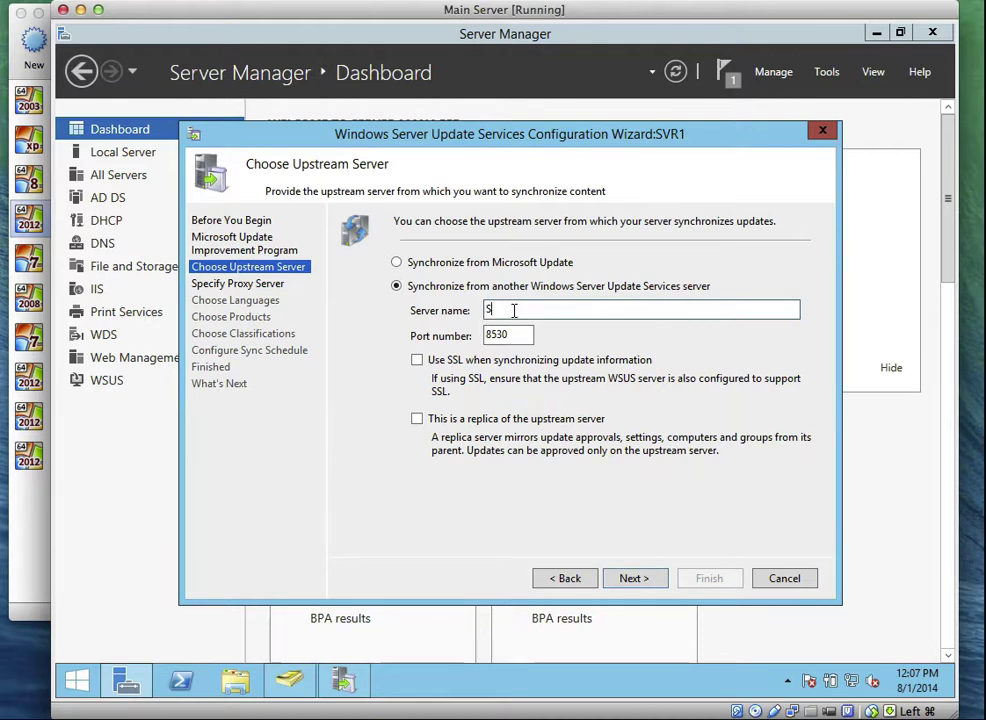
{"action": "type", "text": "R01"}
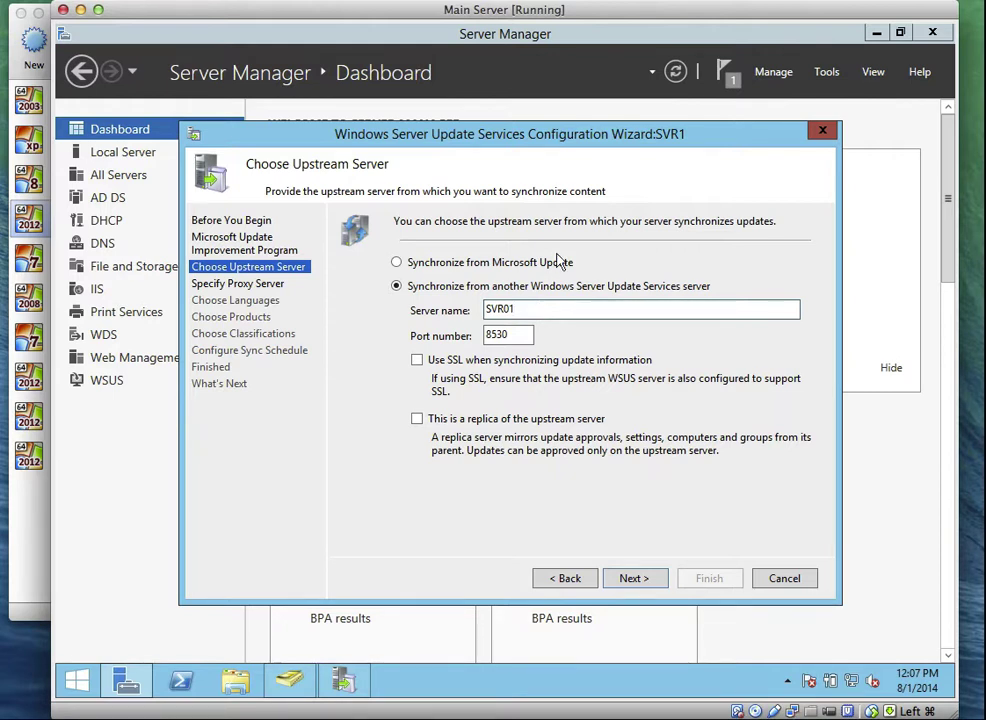
{"action": "left_click", "coordinate": [453, 260]}
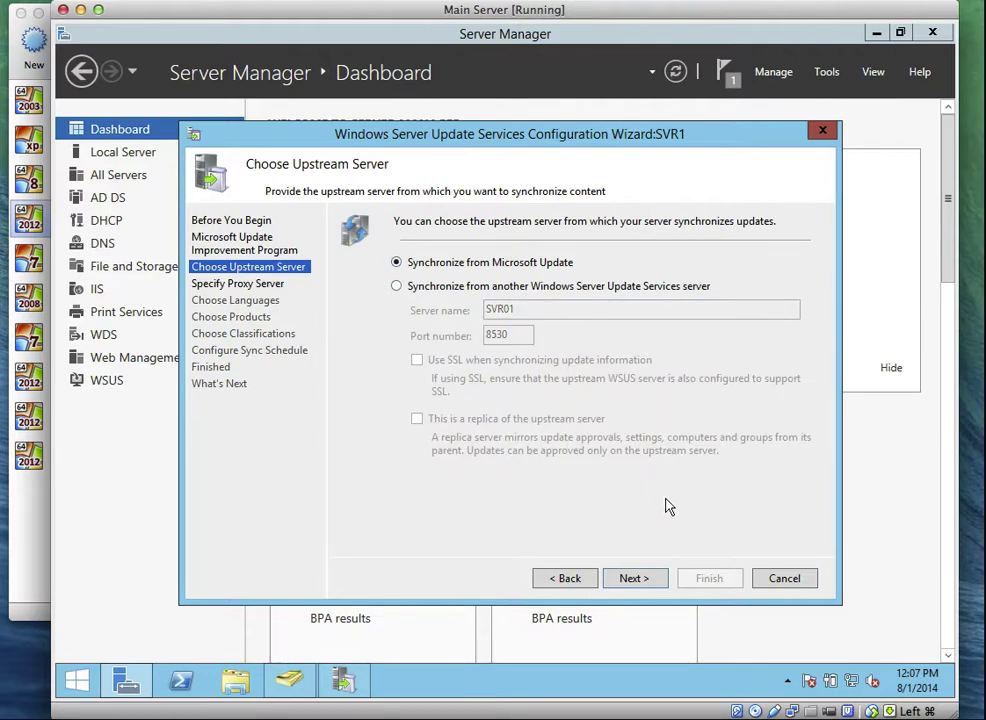
- Leave proxy use off and proceed to the Connect to Upstream Server page
{"action": "left_click", "coordinate": [647, 578]}
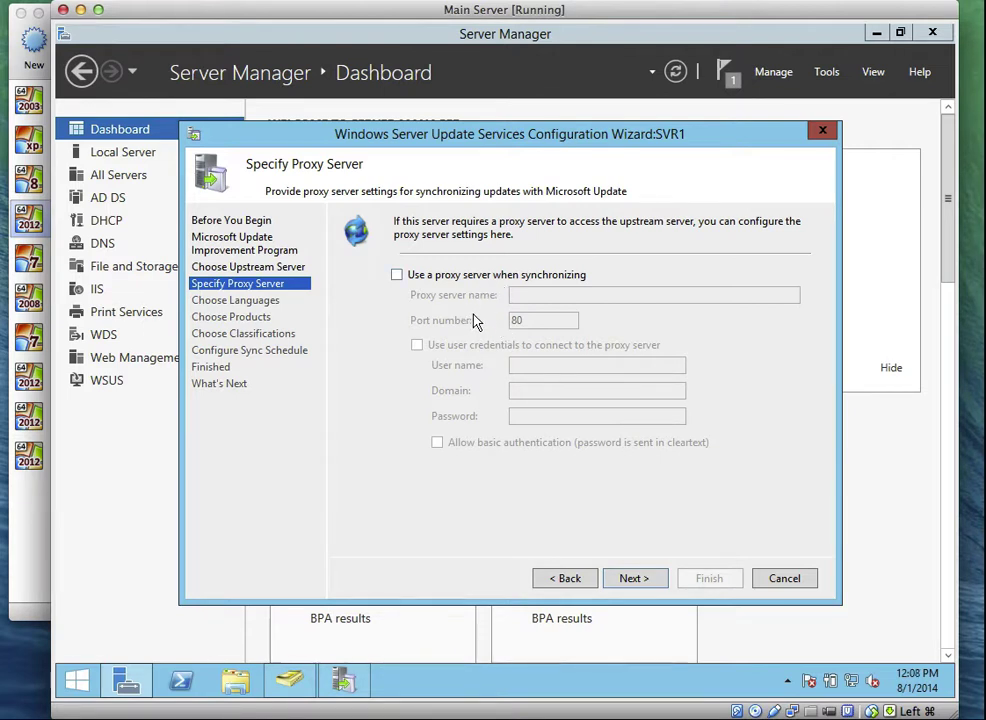
{"action": "left_click", "coordinate": [464, 276]}
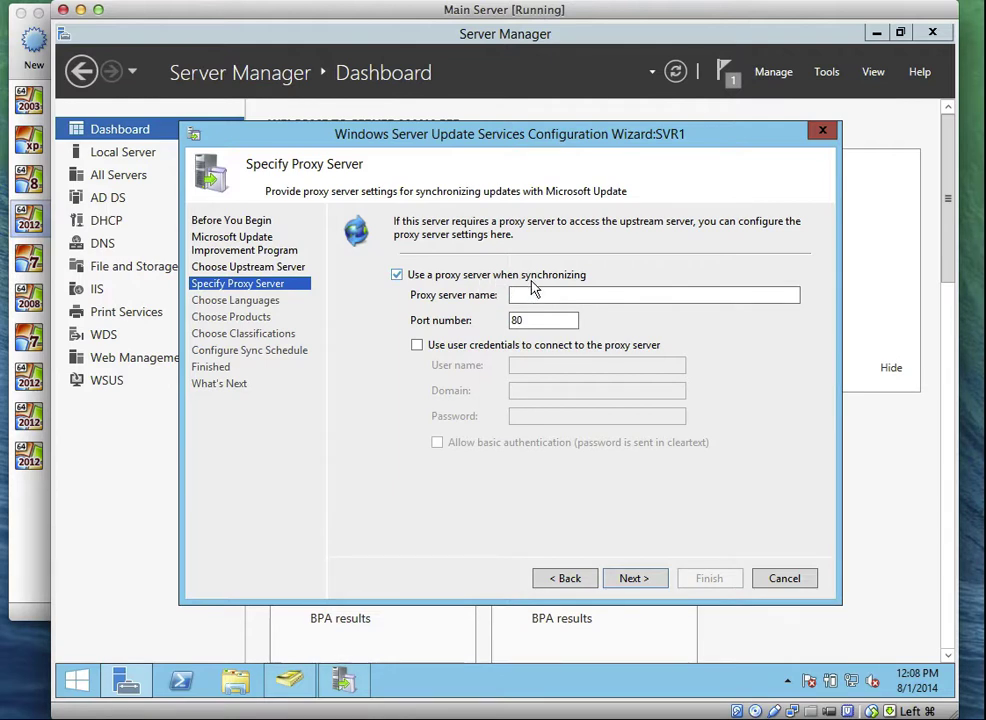
{"action": "left_click", "coordinate": [507, 280]}
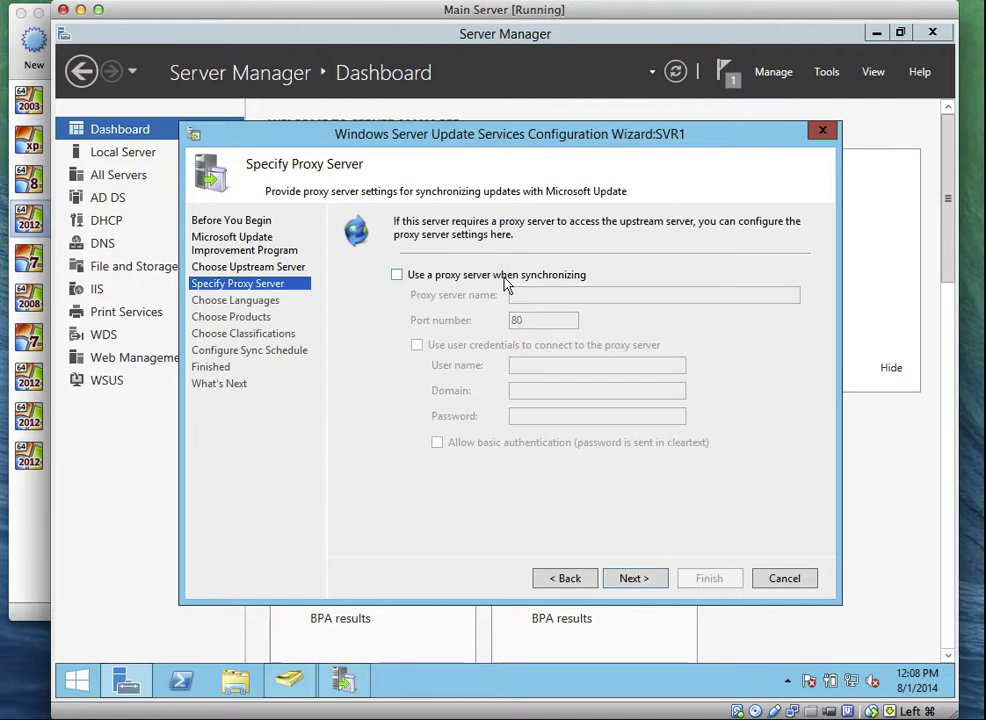
{"action": "left_click", "coordinate": [635, 579]}
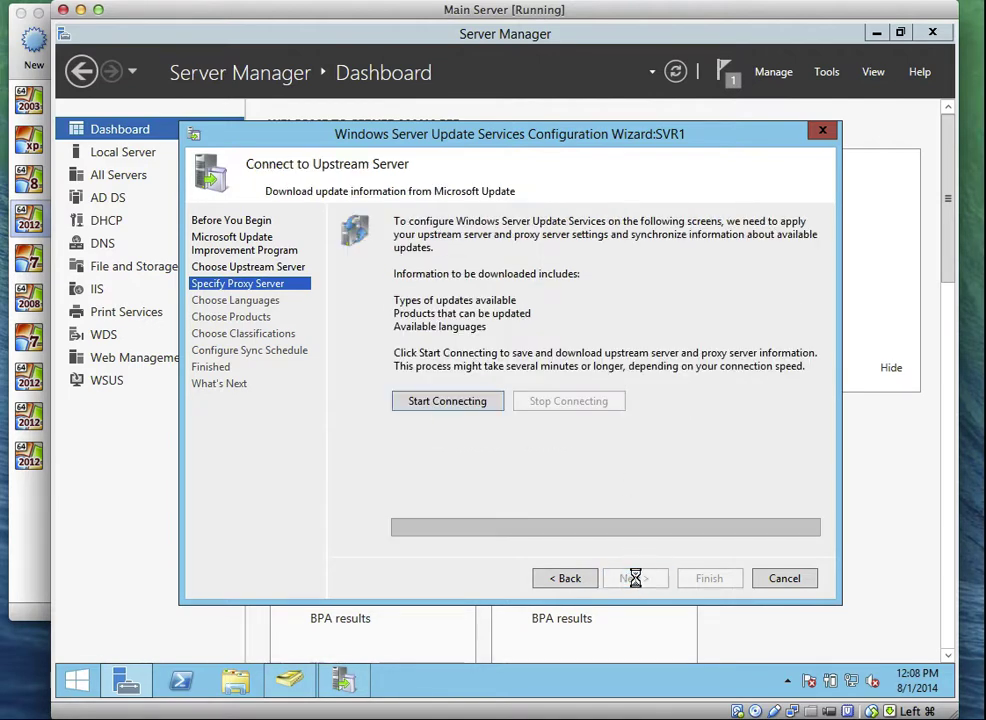
- Let Start Connecting download upstream update information, then bring up the Update Services console for SVR1
{"action": "left_click", "coordinate": [472, 404]}
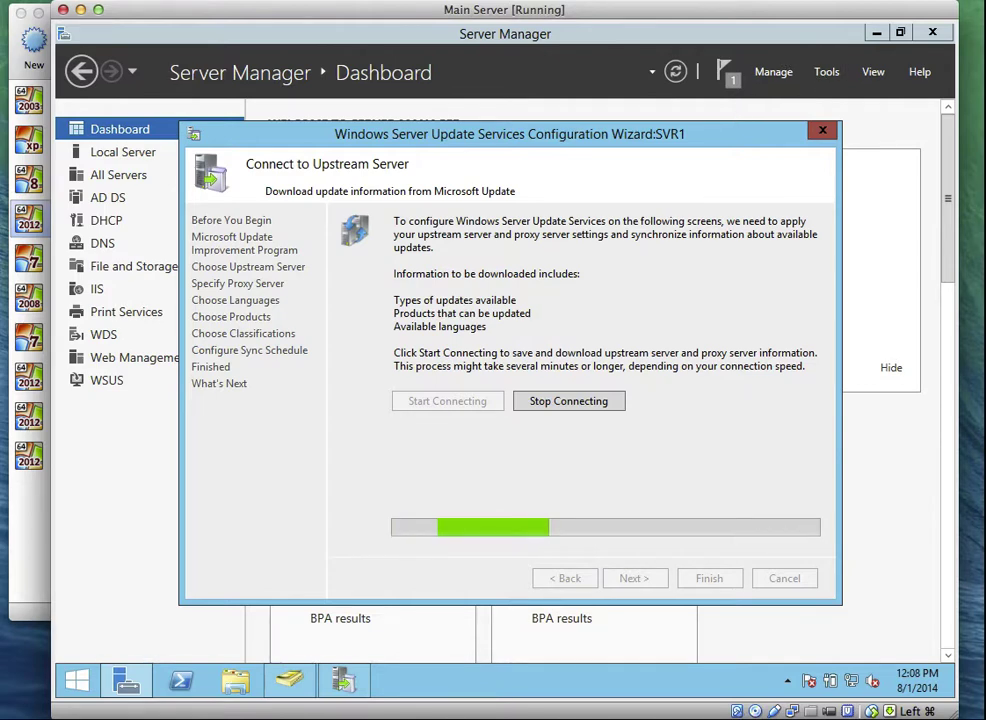
{"action": "left_click", "coordinate": [876, 0]}
{"action": "left_click", "coordinate": [885, 37]}
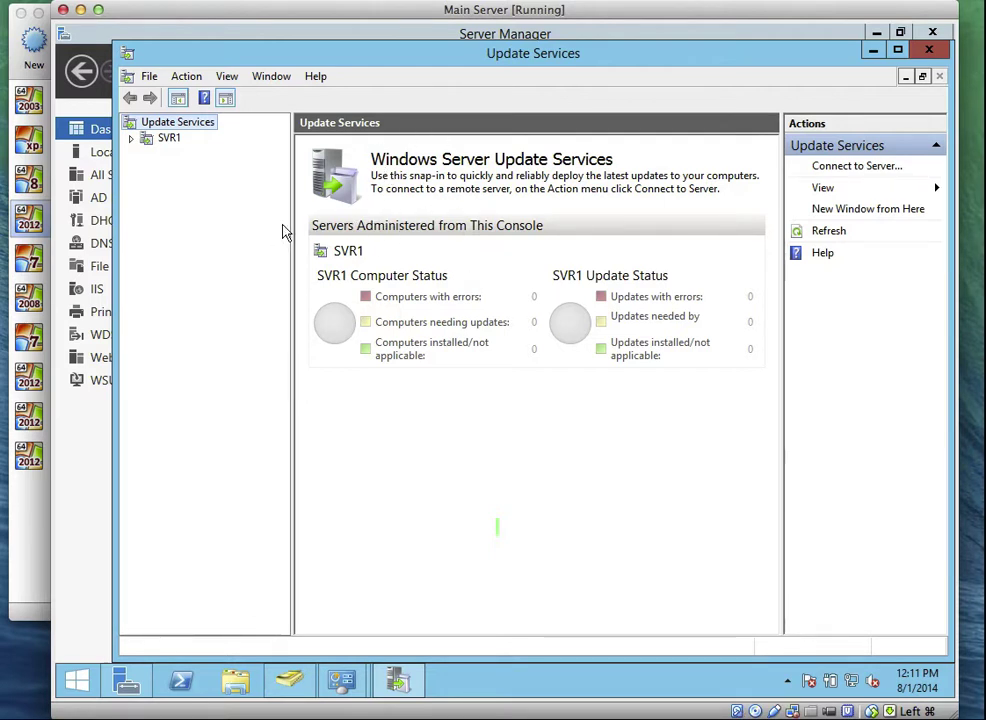
- Expand server SVR1 in the console tree to list its sections
{"action": "right_click", "coordinate": [173, 128]}
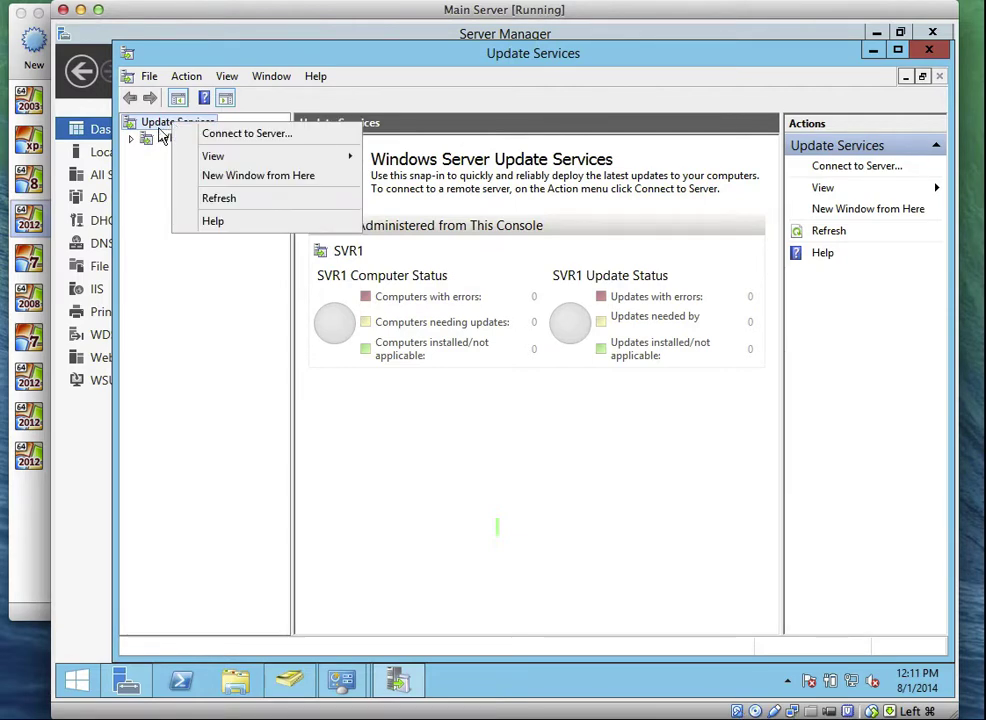
{"action": "left_click", "coordinate": [157, 139]}
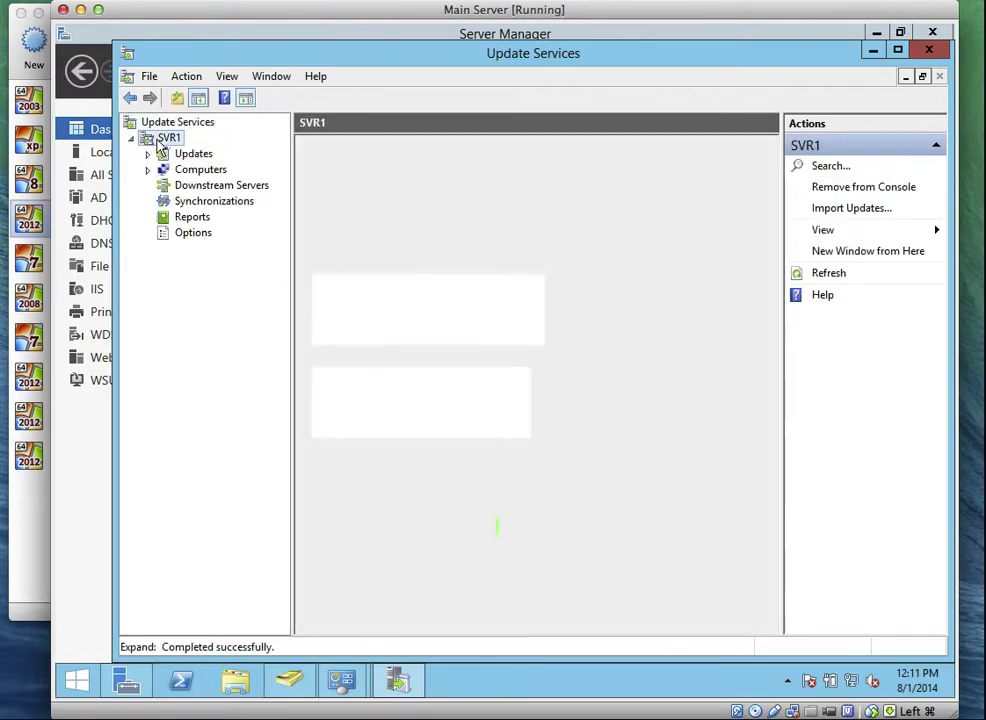
{"action": "right_click", "coordinate": [166, 140]}
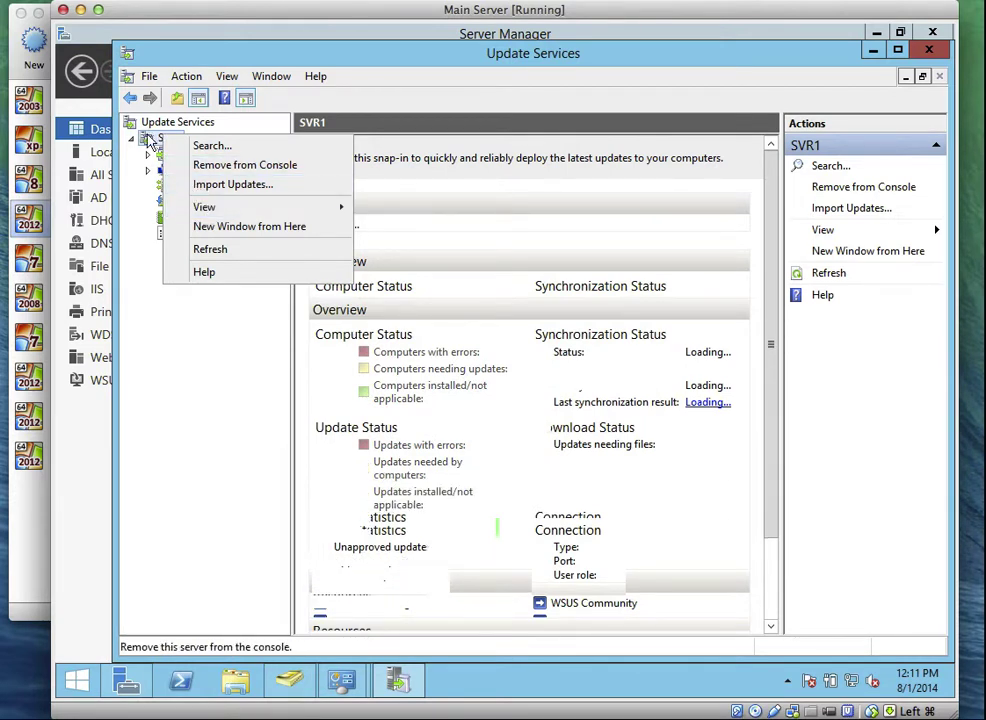
{"action": "key", "text": "Escape"}
- Browse Updates, Computers, Downstream Servers and Synchronizations, then return to the SVR1 overview
{"action": "left_click", "coordinate": [182, 155]}
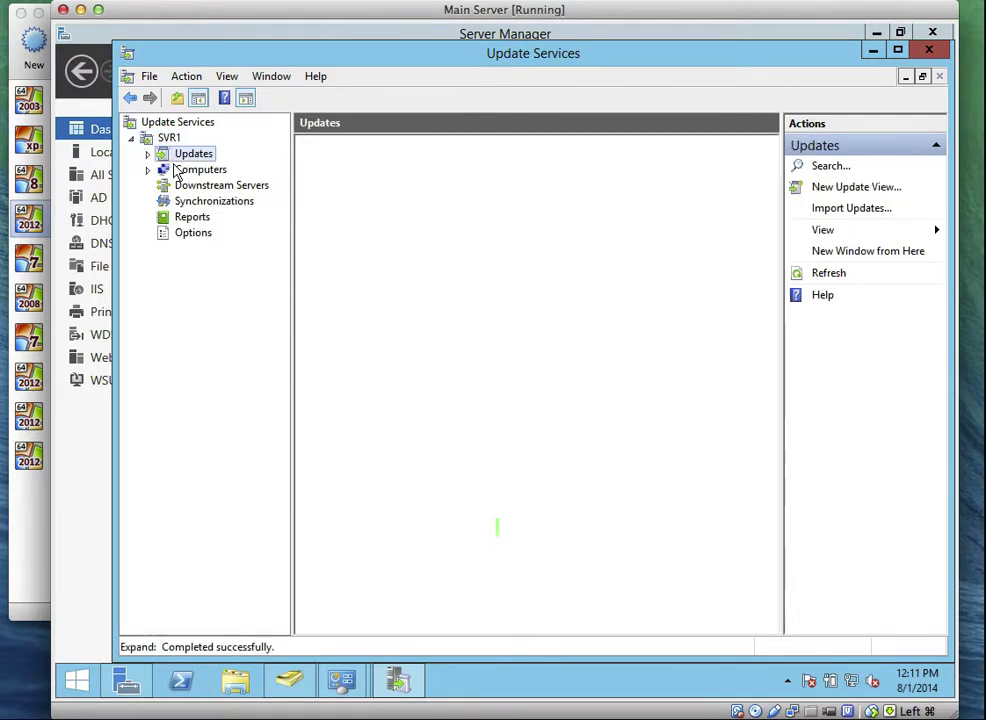
{"action": "left_click", "coordinate": [180, 170]}
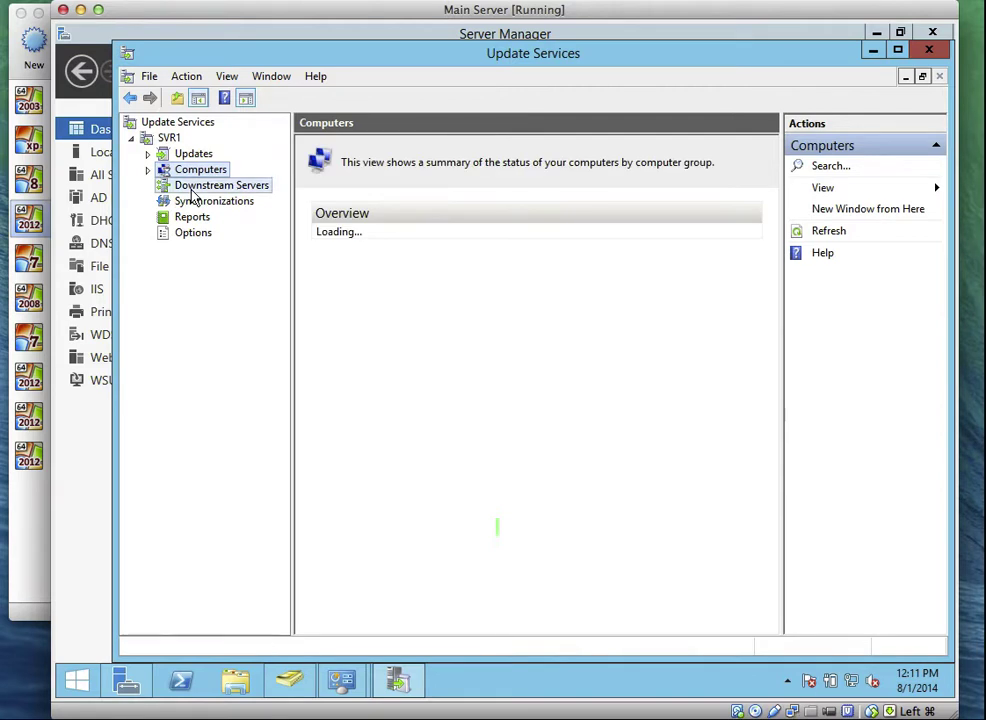
{"action": "left_click", "coordinate": [194, 187]}
{"action": "left_click", "coordinate": [192, 203]}
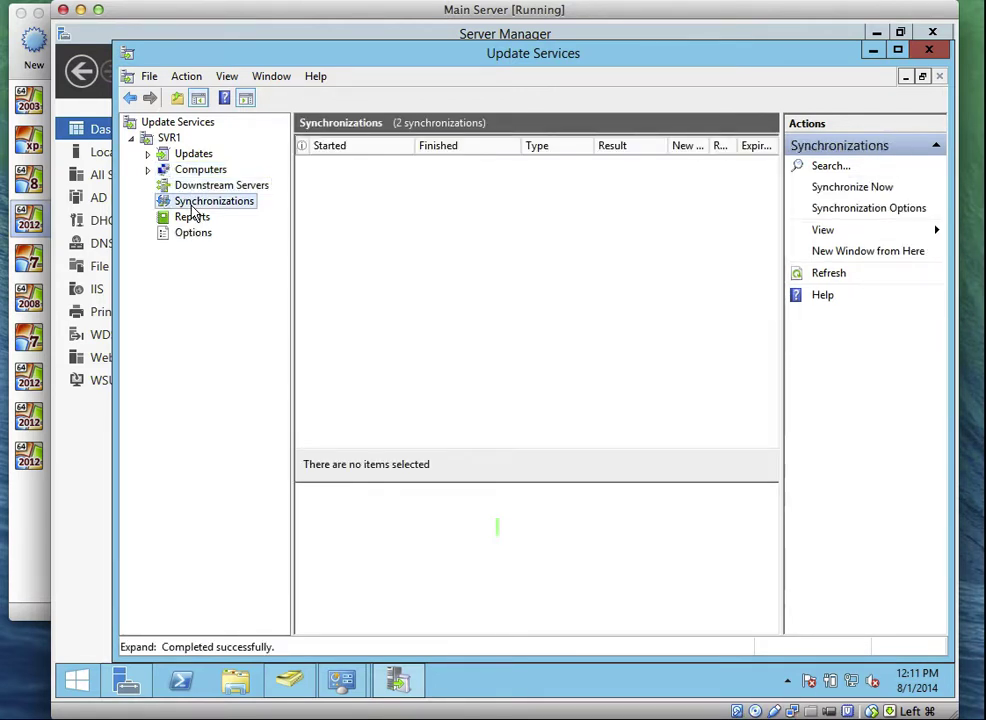
{"action": "left_click", "coordinate": [160, 140]}
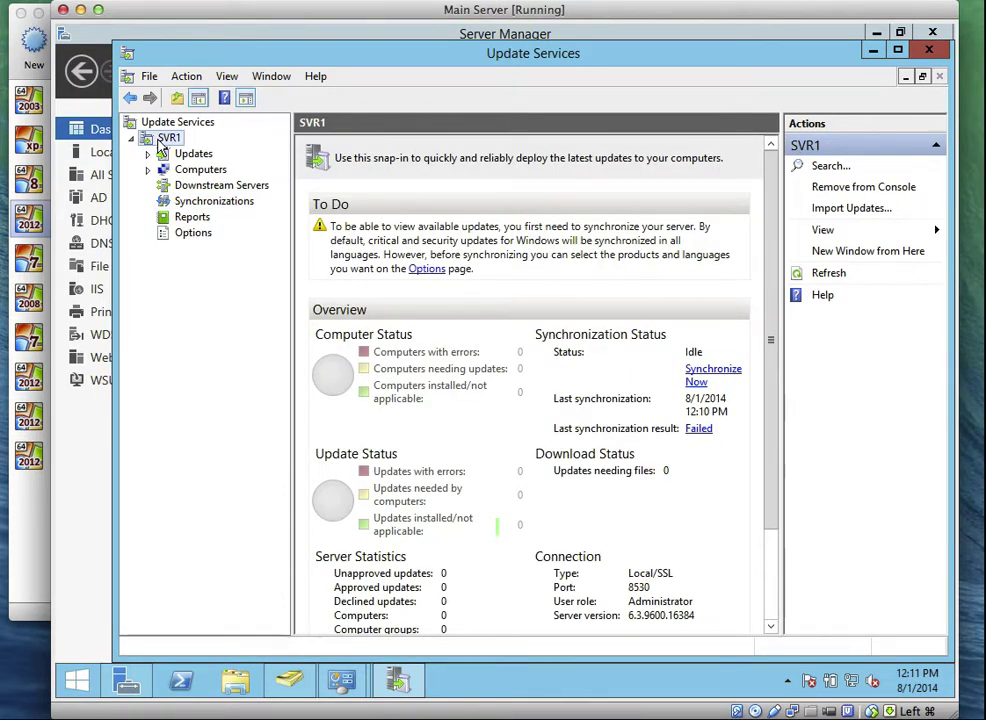
{"action": "right_click", "coordinate": [160, 146]}
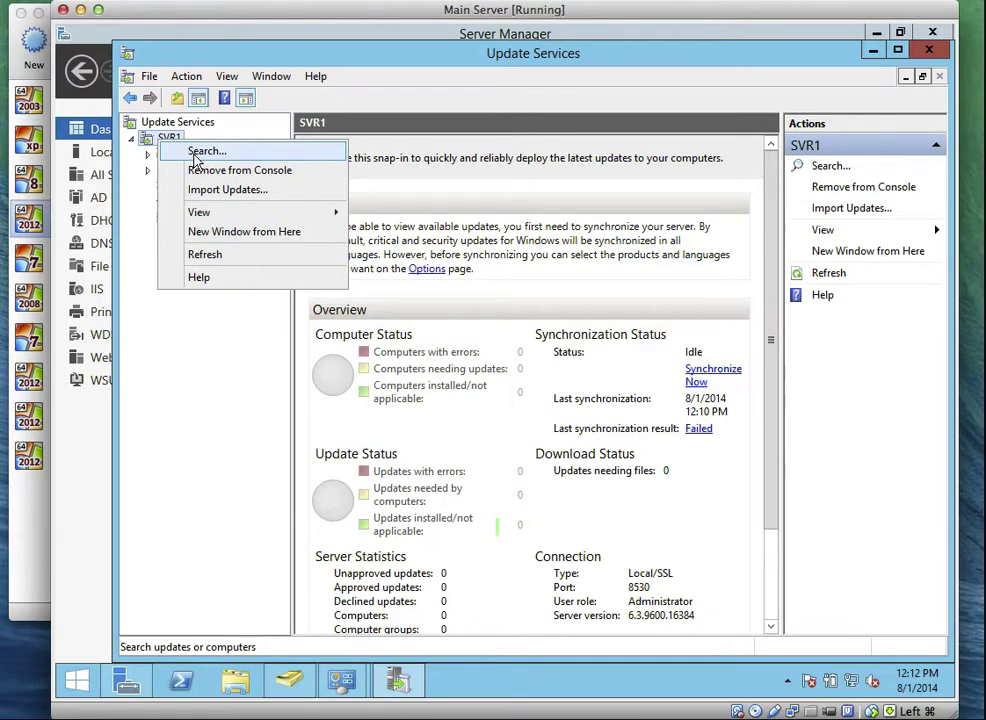
- Review Update Source and Proxy Server, keeping Synchronize from Microsoft Update and no proxy server
{"action": "left_click", "coordinate": [356, 227]}
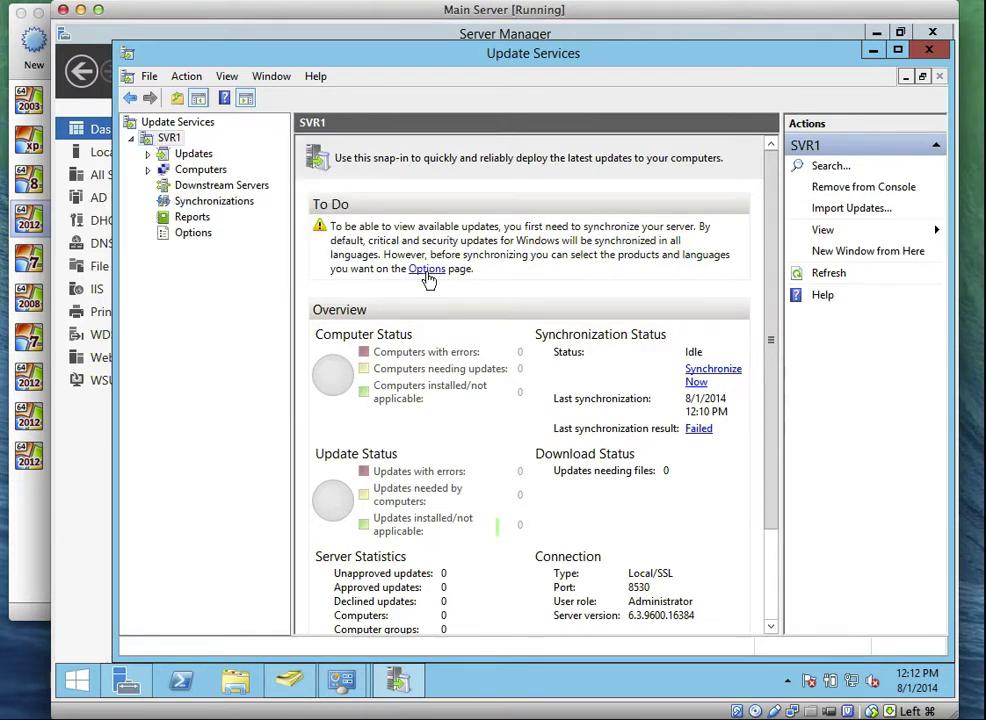
{"action": "left_click", "coordinate": [427, 270]}
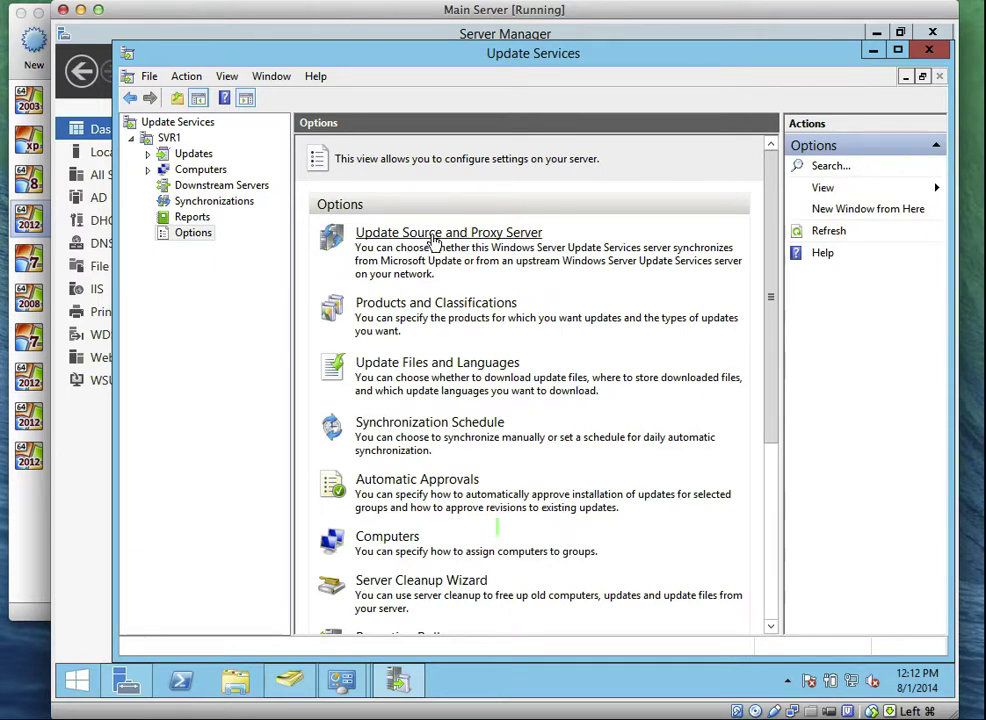
{"action": "left_click", "coordinate": [170, 141]}
{"action": "left_click", "coordinate": [190, 234]}
{"action": "left_click", "coordinate": [399, 236]}
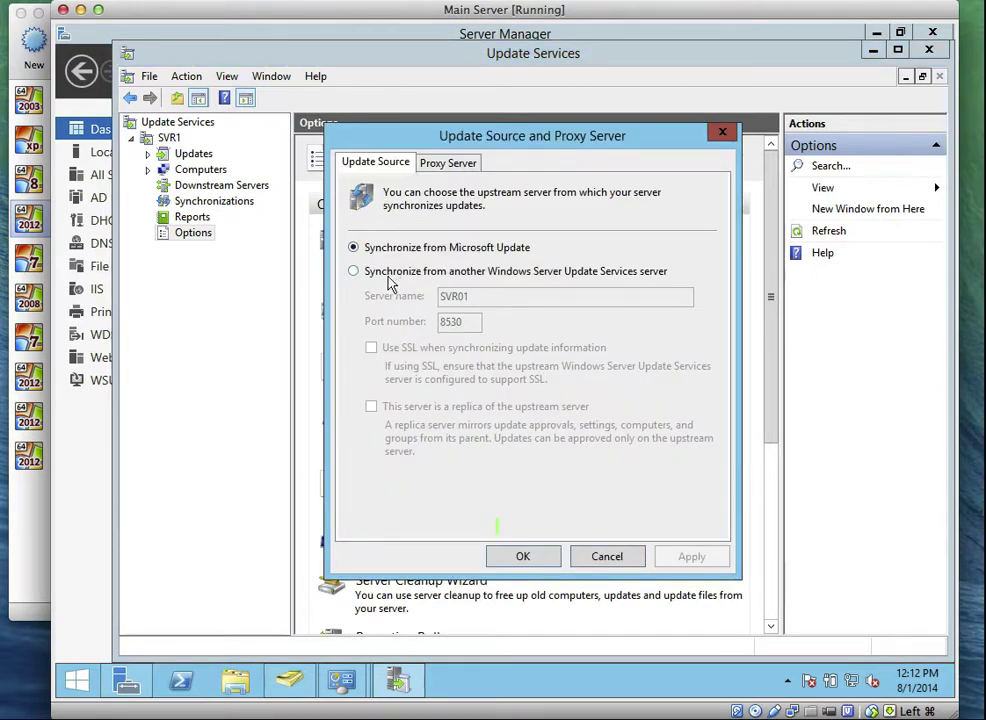
{"action": "left_click", "coordinate": [386, 271]}
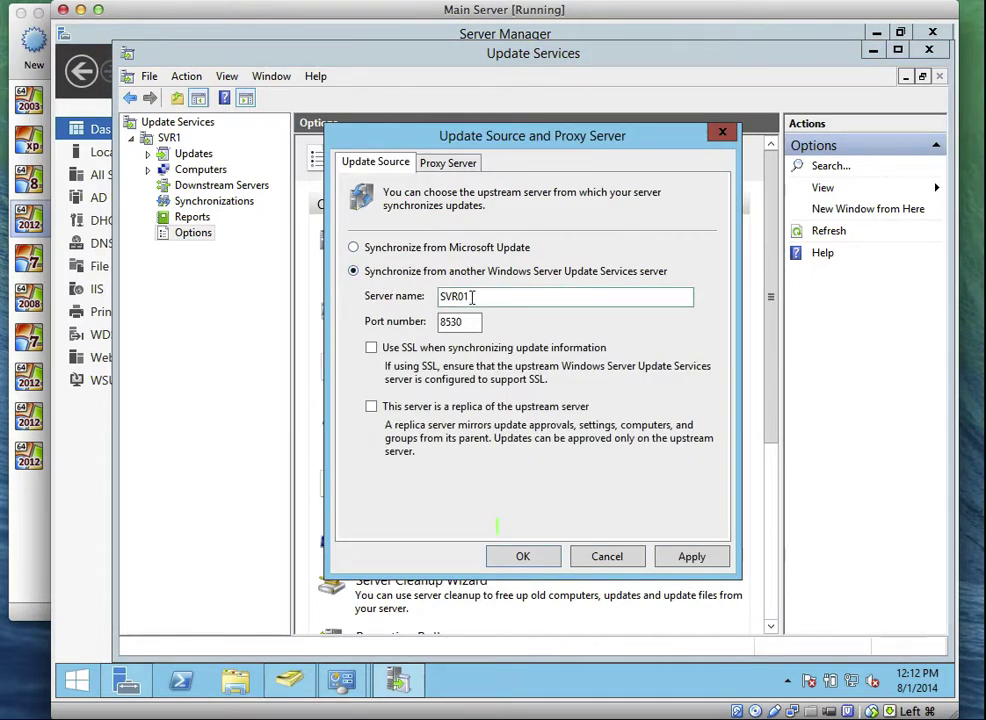
{"action": "left_click", "coordinate": [405, 248]}
{"action": "left_click", "coordinate": [446, 163]}
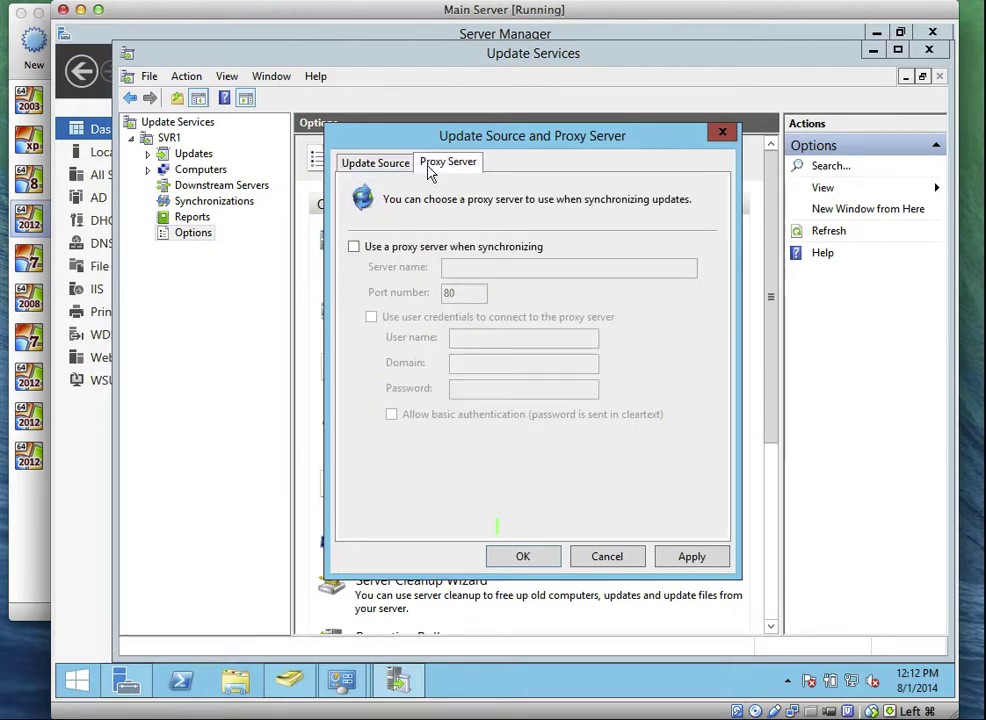
- Accept the update source settings and expand Computers to reveal the All Computers group
{"action": "left_click", "coordinate": [524, 555]}
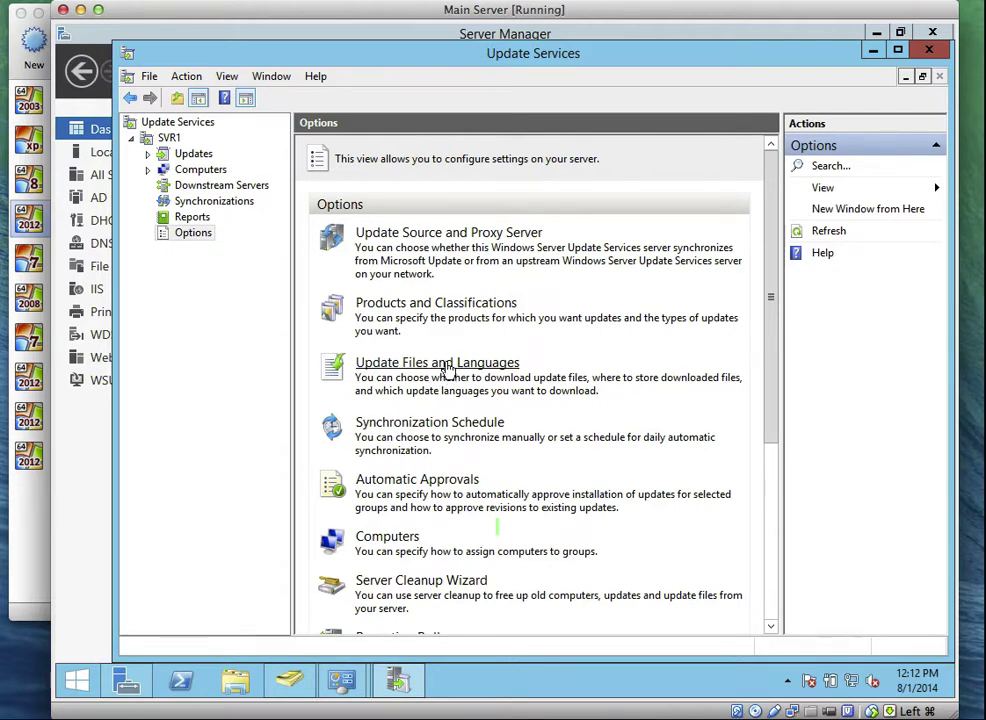
{"action": "left_click", "coordinate": [199, 172]}
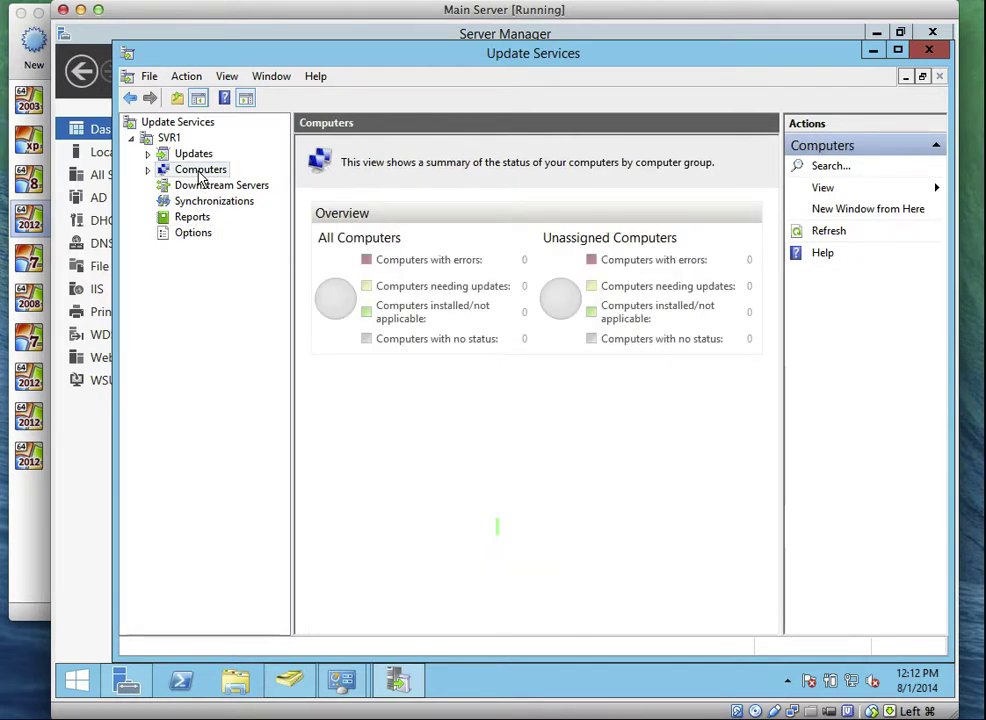
{"action": "right_click", "coordinate": [200, 178]}
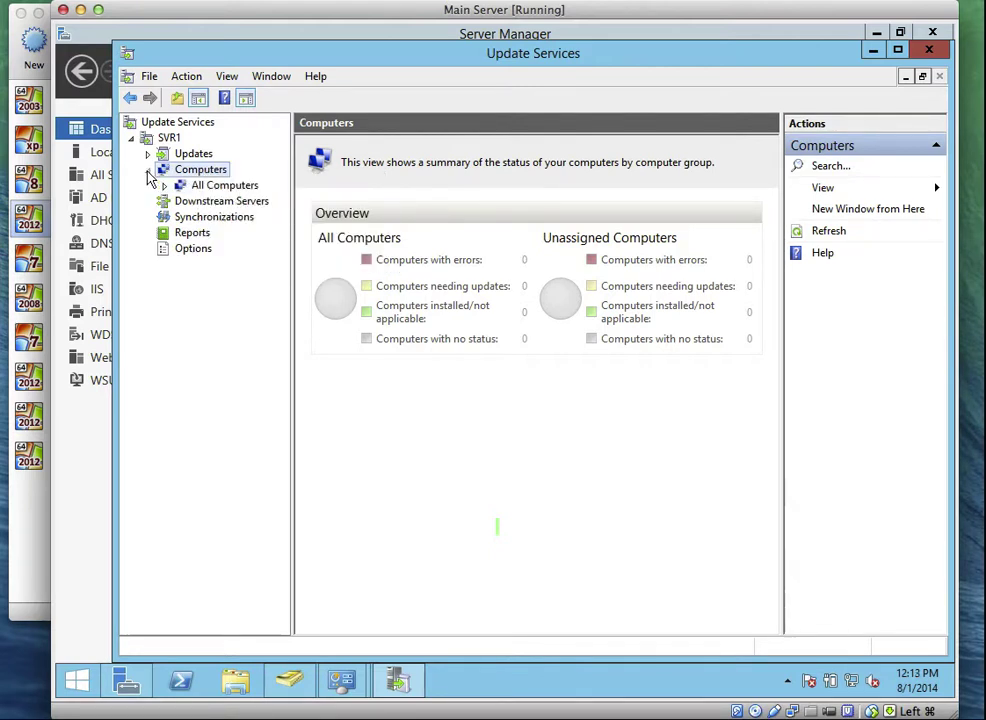
{"action": "left_click", "coordinate": [150, 171]}
- Set computer group assignment to Use Group Policy or registry settings on computers
{"action": "left_click", "coordinate": [186, 256]}
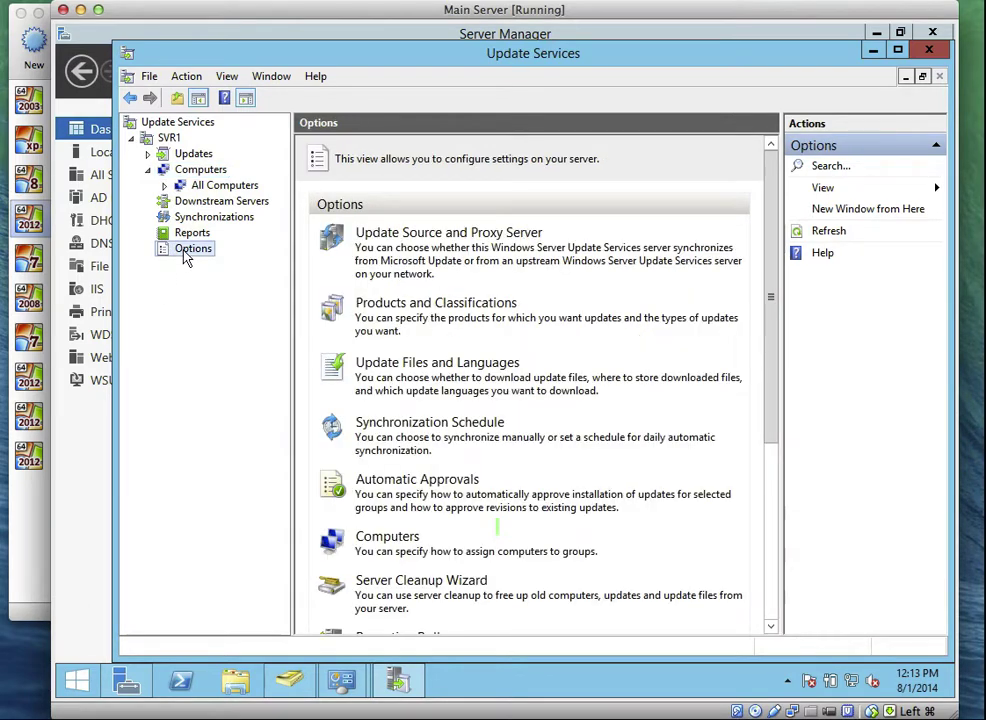
{"action": "left_click", "coordinate": [401, 540]}
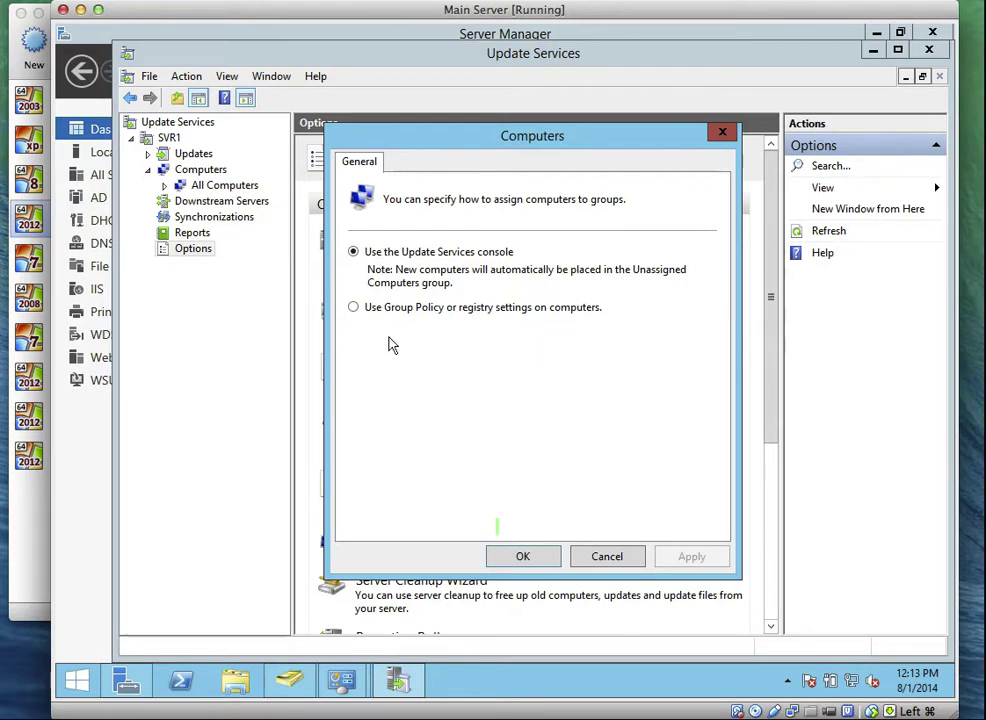
{"action": "left_click", "coordinate": [371, 310]}
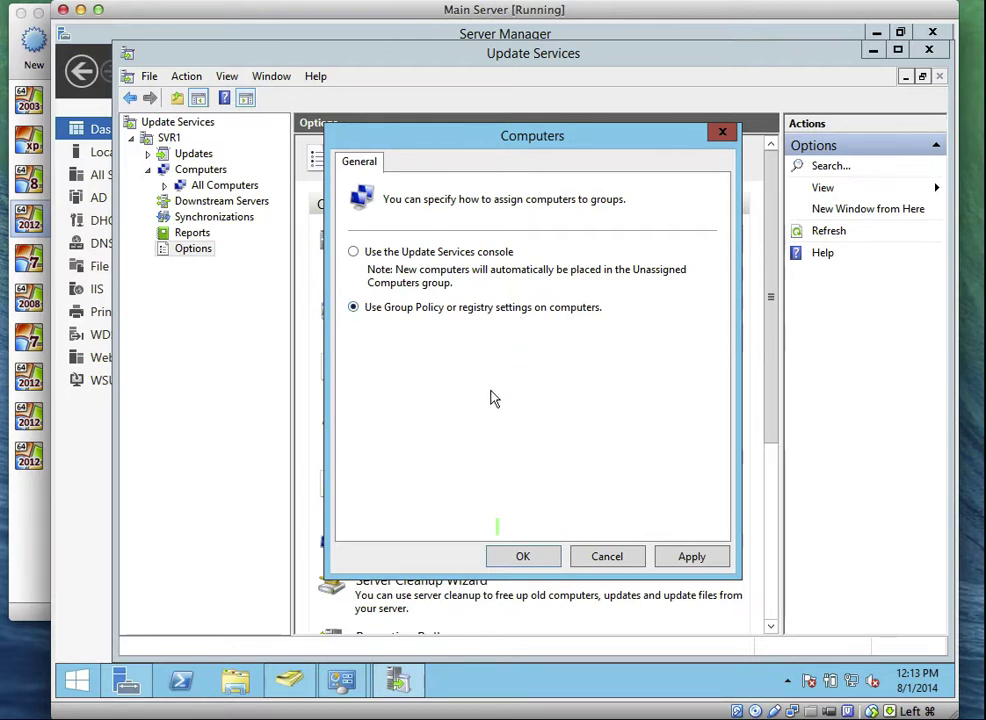
{"action": "left_click", "coordinate": [548, 561]}
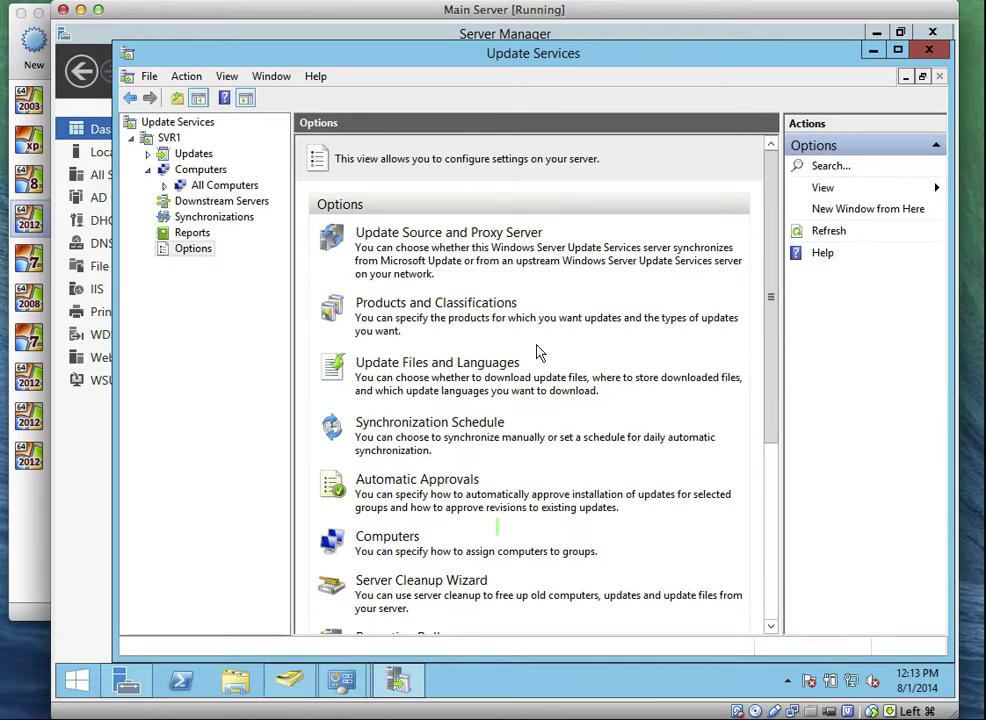
- Review the earlier canceled and failed synchronizations in the Synchronizations history
{"action": "left_click", "coordinate": [219, 222]}
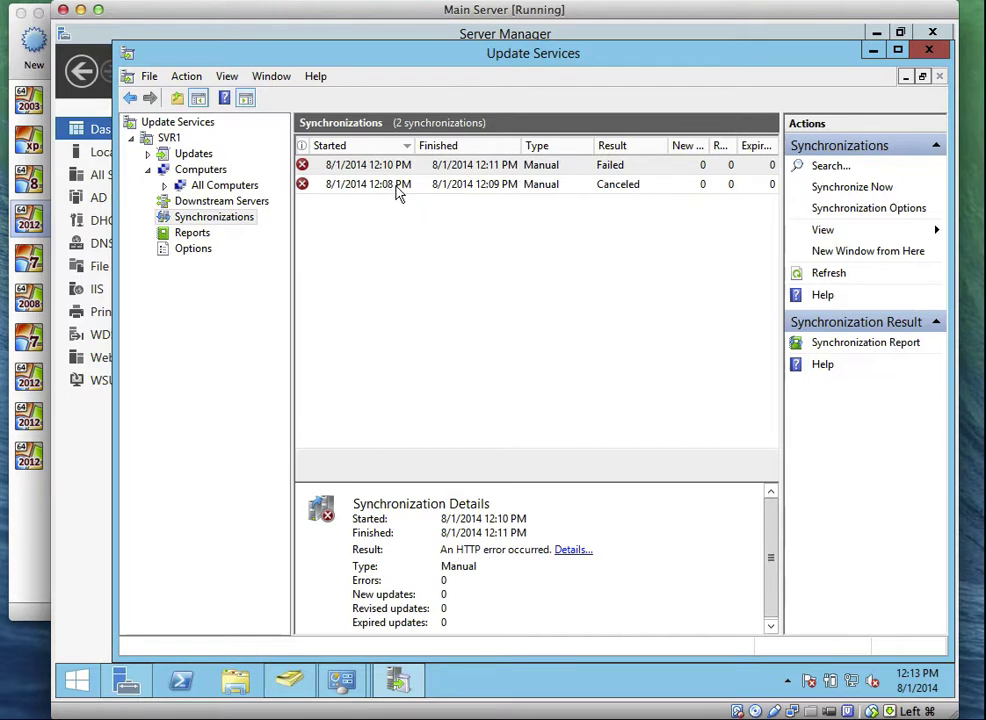
{"action": "left_click", "coordinate": [398, 189]}
{"action": "key", "text": "Up"}
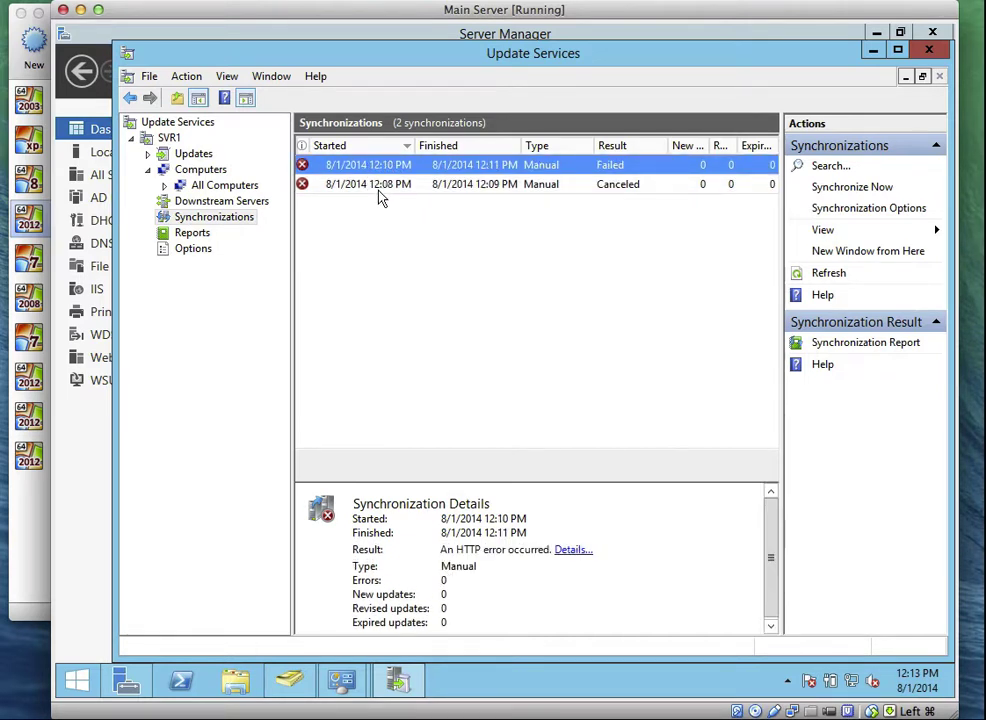
{"action": "left_click", "coordinate": [379, 189]}
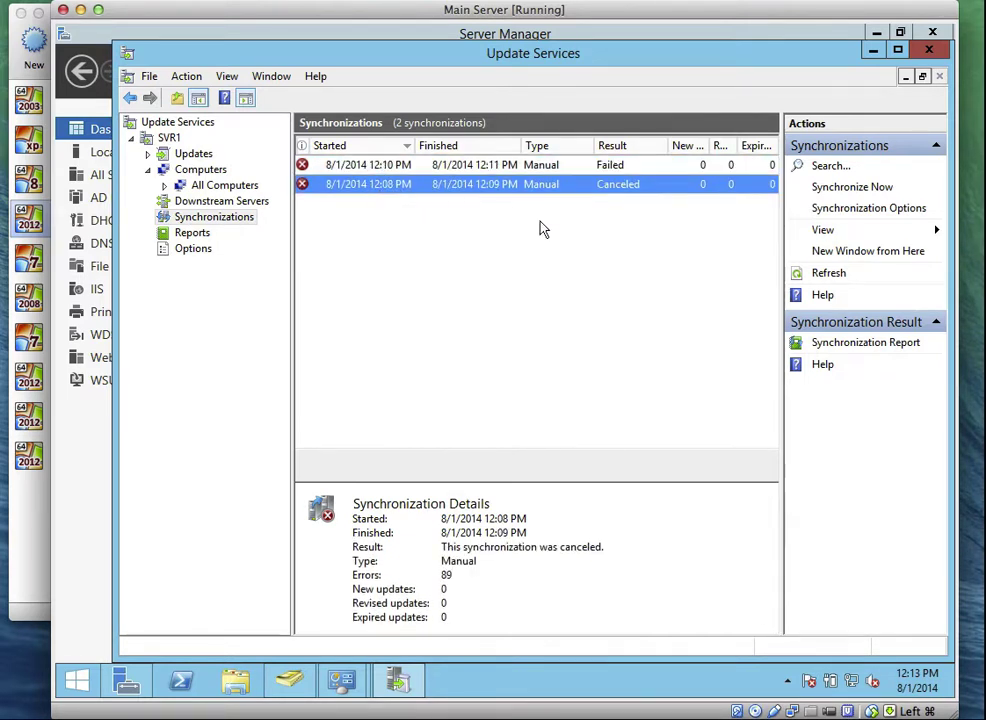
- Check the update source settings and close them without changes
{"action": "left_click", "coordinate": [864, 209]}
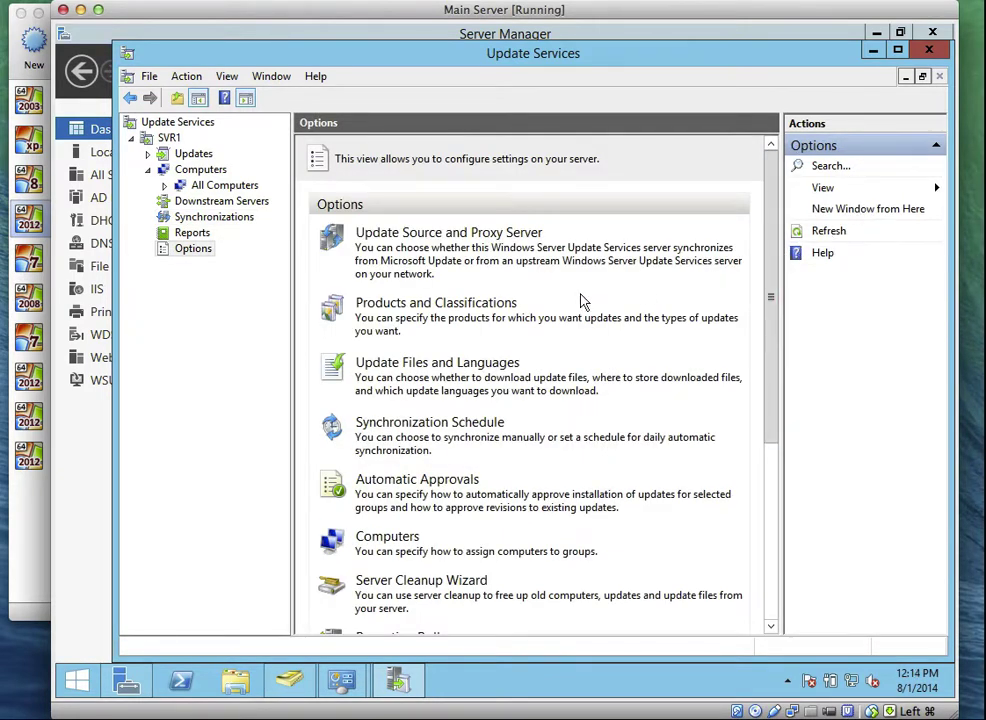
{"action": "left_click", "coordinate": [460, 236]}
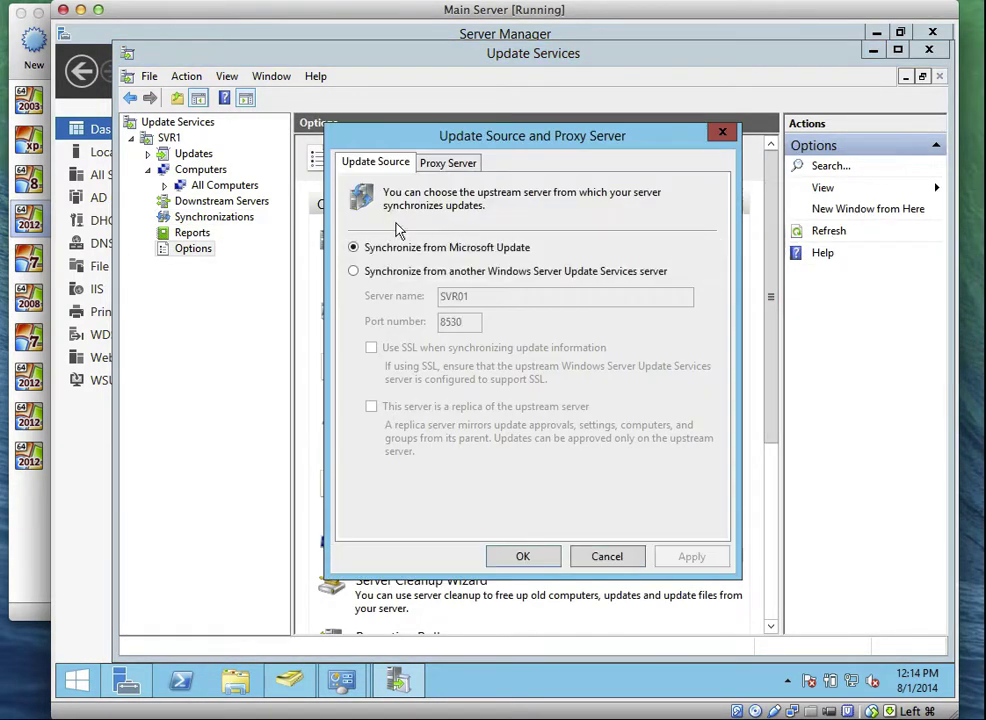
{"action": "left_click", "coordinate": [606, 558]}
- Start a manual synchronization from the Synchronizations node
{"action": "left_click", "coordinate": [214, 217]}
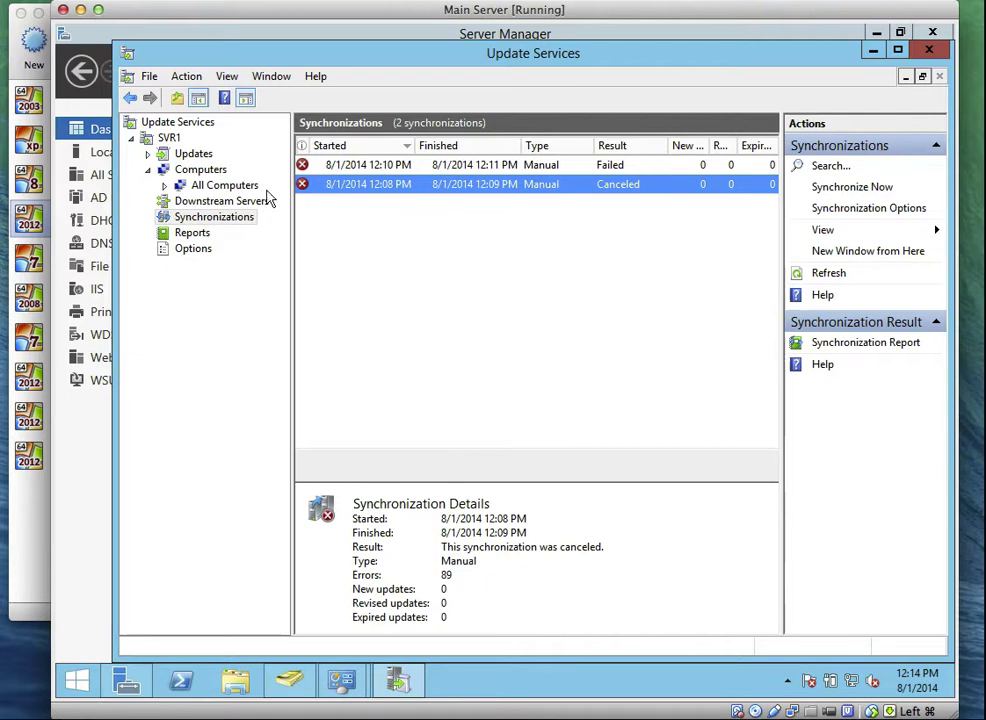
{"action": "left_click", "coordinate": [243, 203]}
{"action": "left_click", "coordinate": [229, 218]}
{"action": "left_click", "coordinate": [845, 189]}
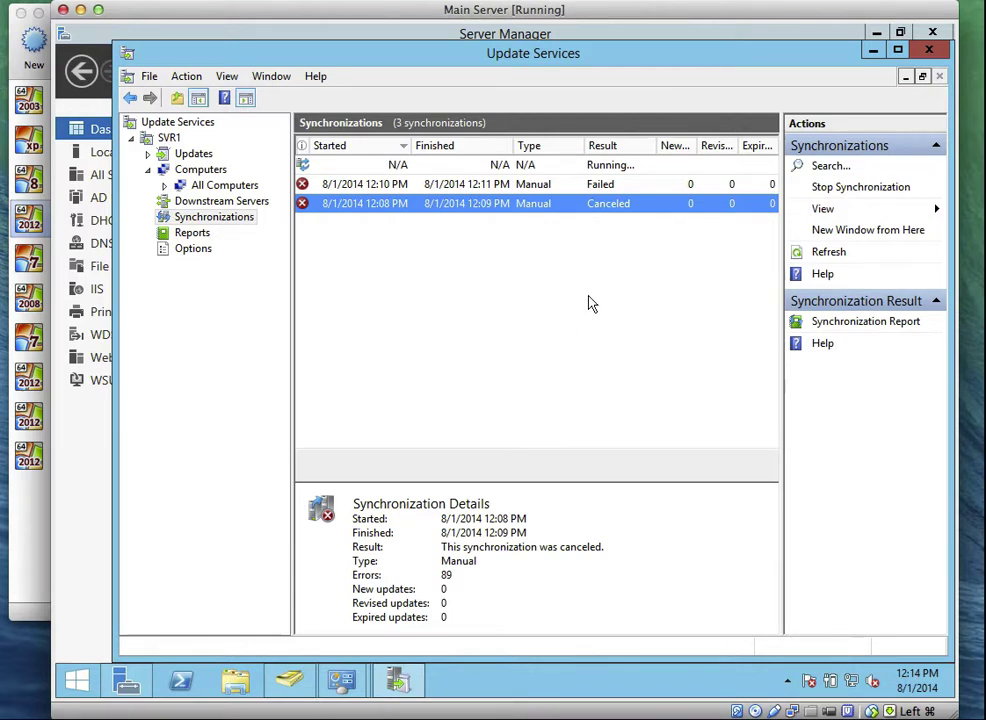
- Stop the running synchronization and return to the server's Options page
{"action": "left_click", "coordinate": [589, 165]}
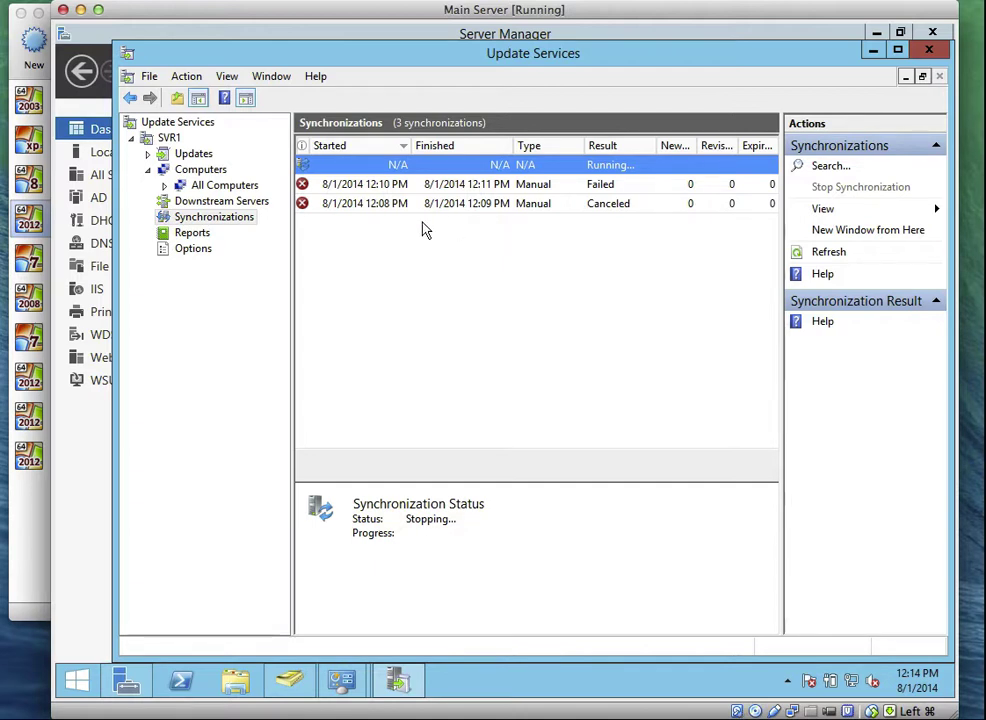
{"action": "left_click", "coordinate": [189, 252]}
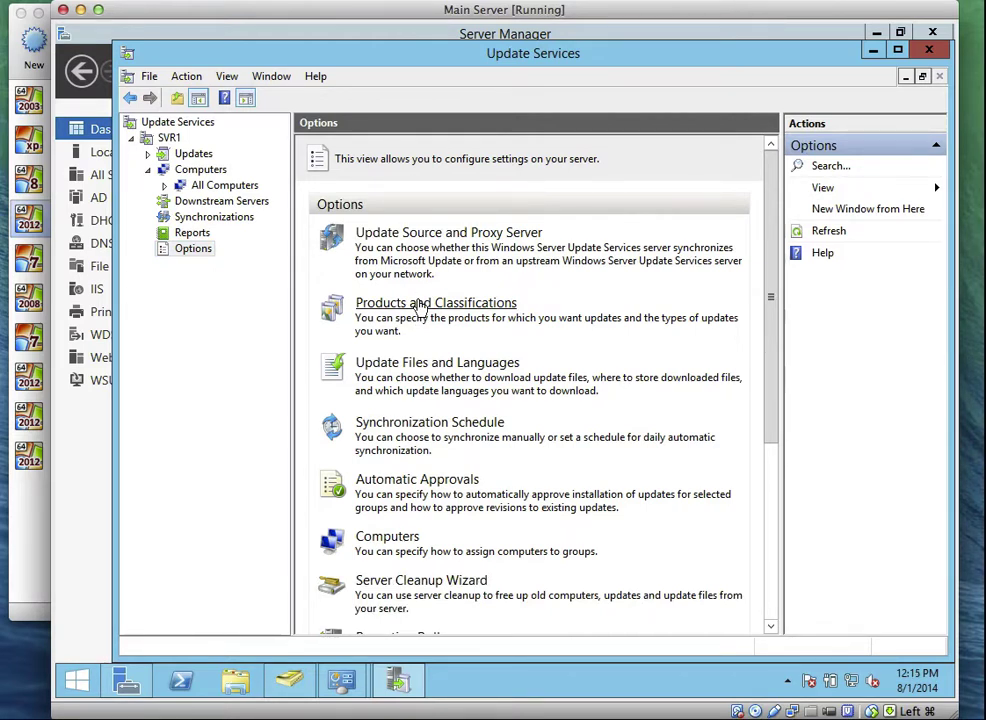
- In Products and Classifications, toggle All Products, then select Office except XP, 2003 and 2007
{"action": "left_click", "coordinate": [416, 305]}
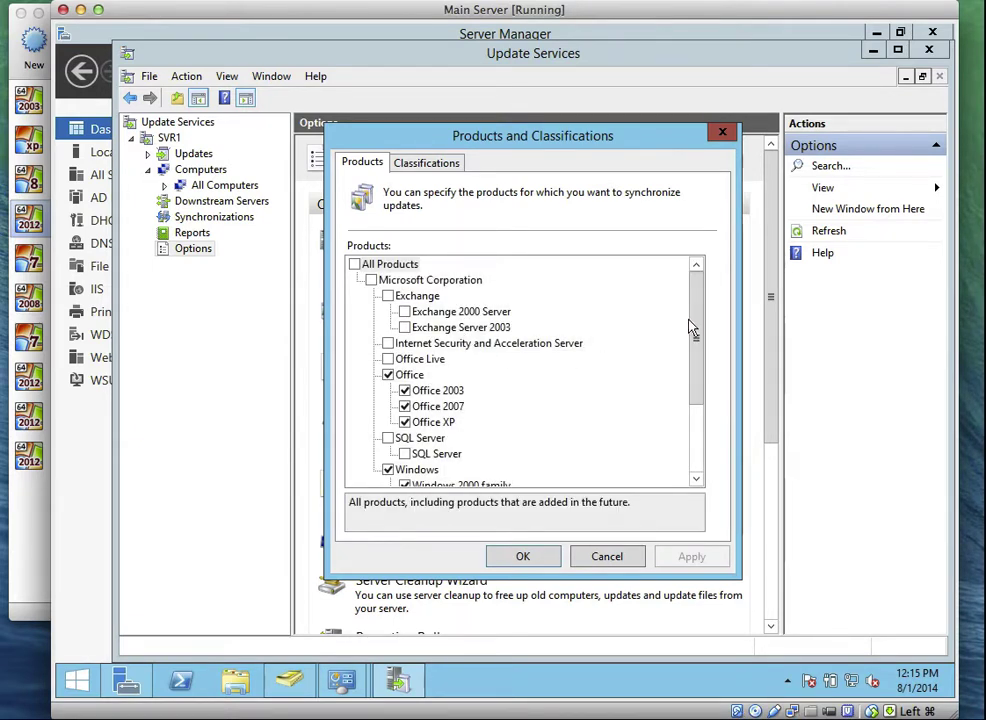
{"action": "left_click_drag", "start_coordinate": [695, 326], "coordinate": [708, 431]}
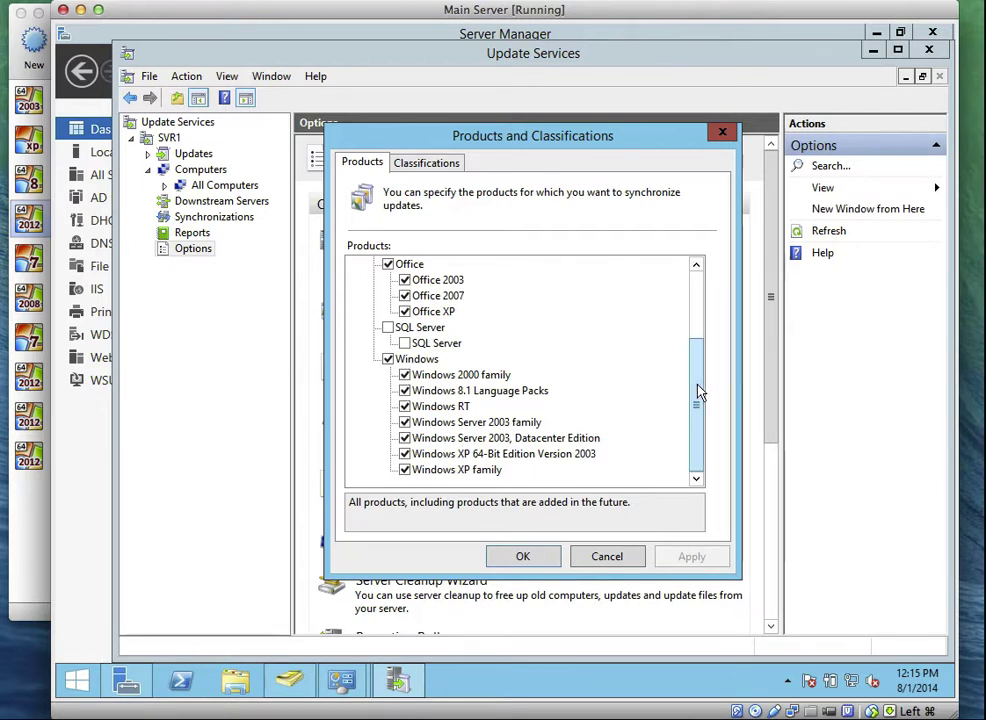
{"action": "left_click_drag", "start_coordinate": [700, 392], "coordinate": [695, 288]}
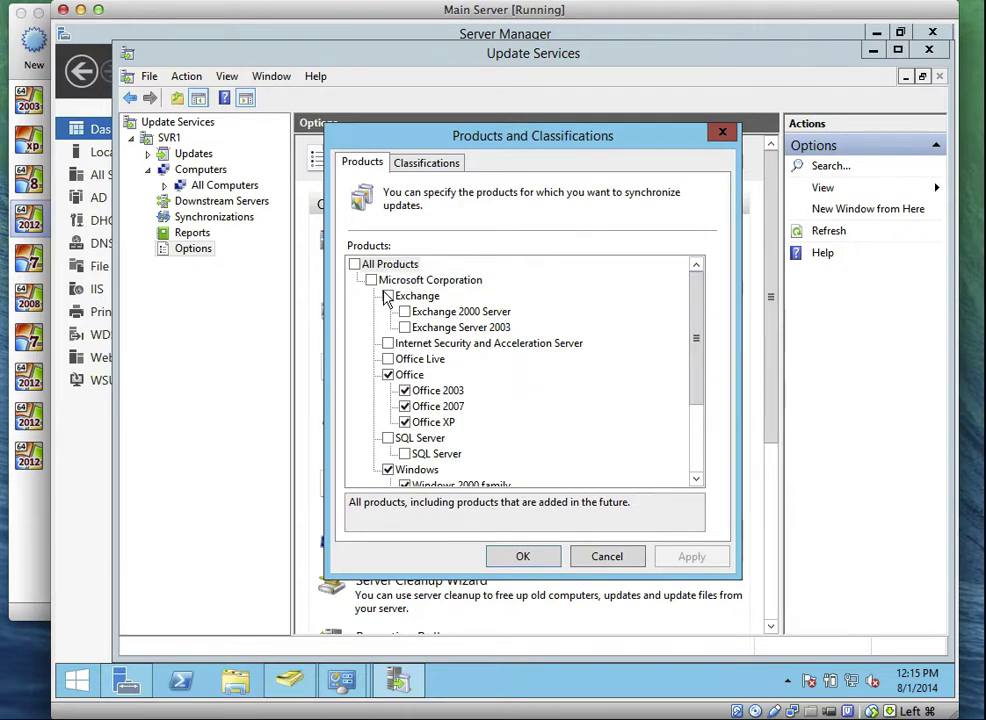
{"action": "left_click", "coordinate": [355, 265]}
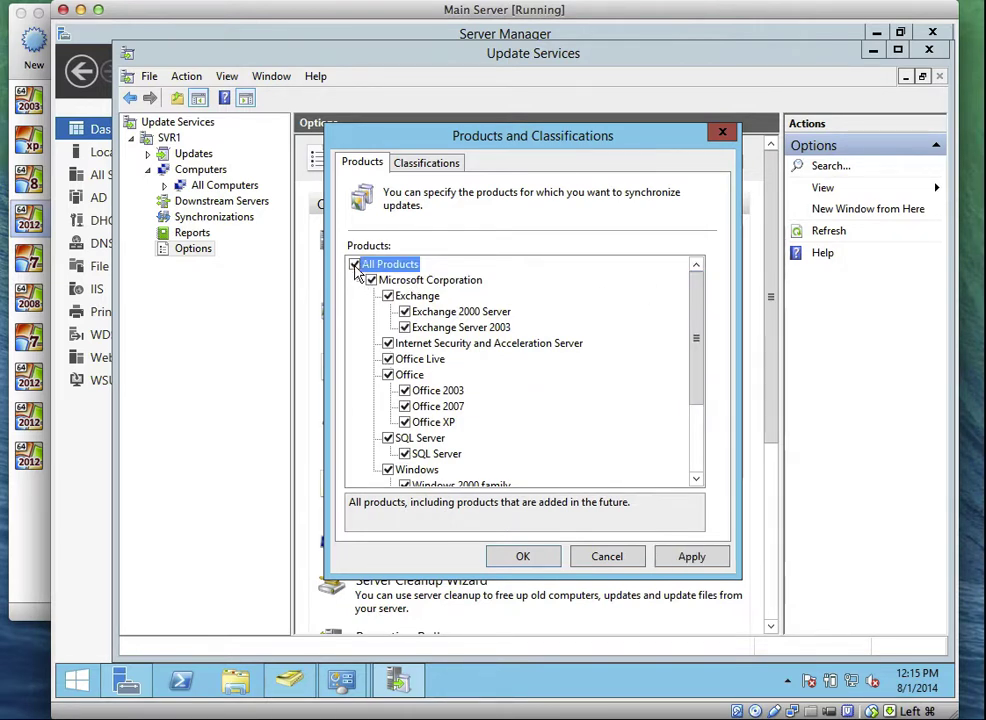
{"action": "left_click", "coordinate": [355, 265]}
{"action": "left_click", "coordinate": [389, 375]}
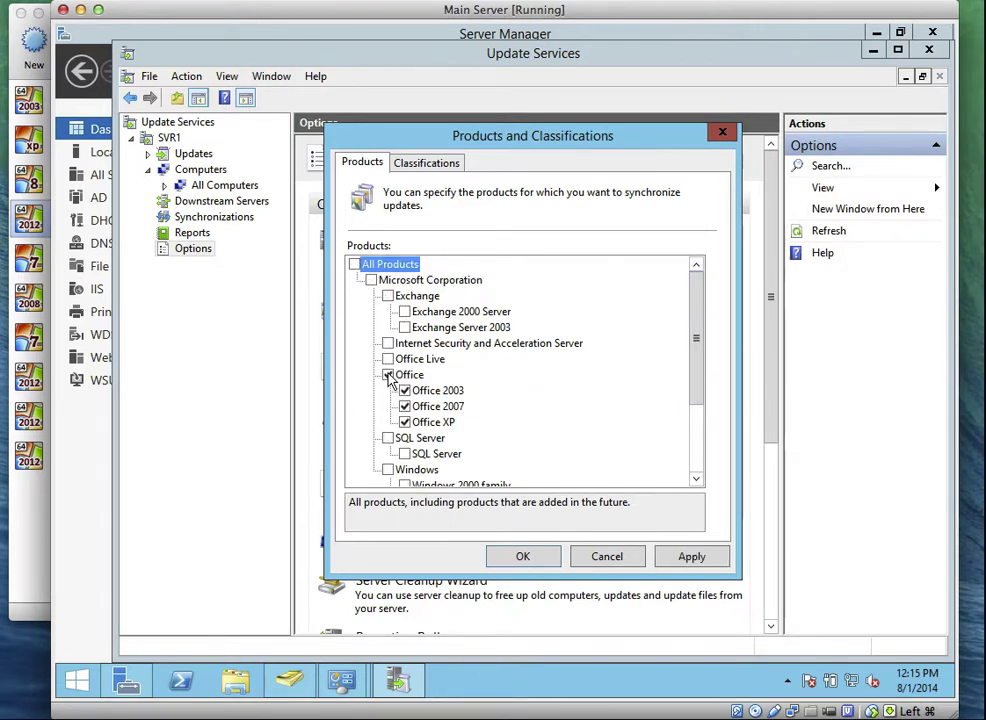
{"action": "left_click", "coordinate": [405, 422]}
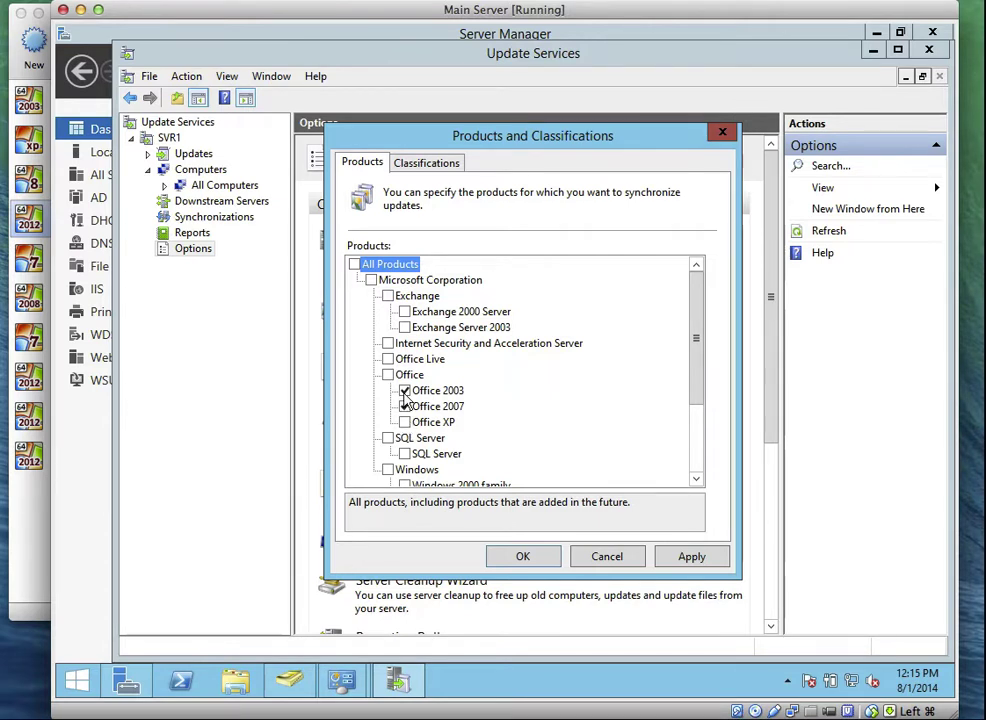
{"action": "left_click", "coordinate": [405, 391]}
{"action": "left_click", "coordinate": [405, 406]}
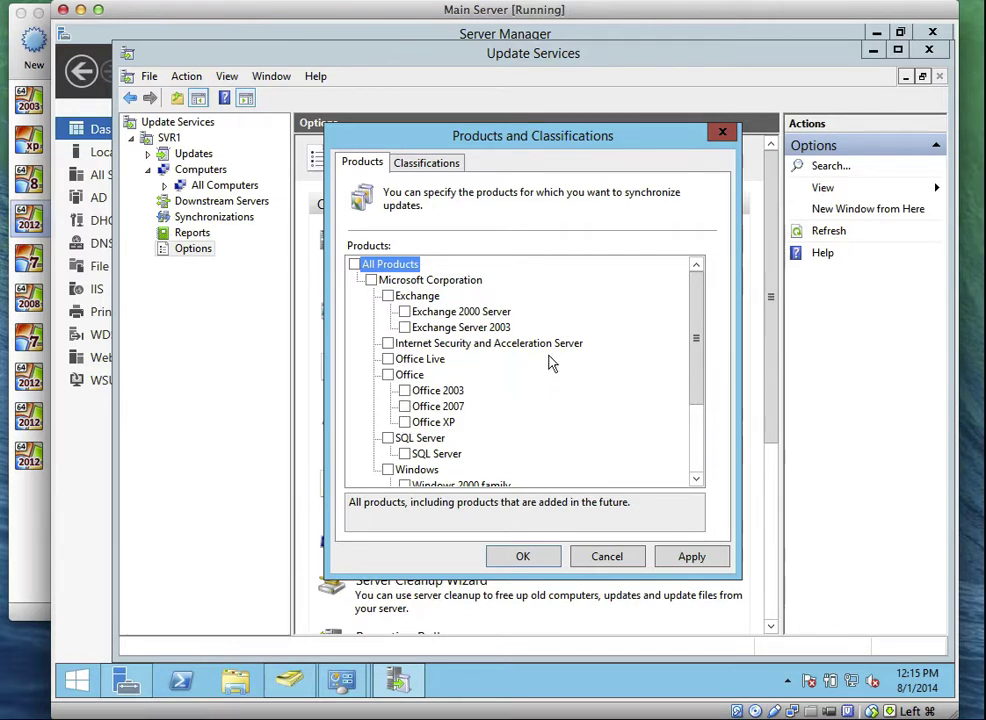
- Select Windows products minus RT, Server 2003 Datacenter, XP 64-Bit and 2000, then view classifications
{"action": "left_click_drag", "start_coordinate": [700, 366], "coordinate": [697, 429]}
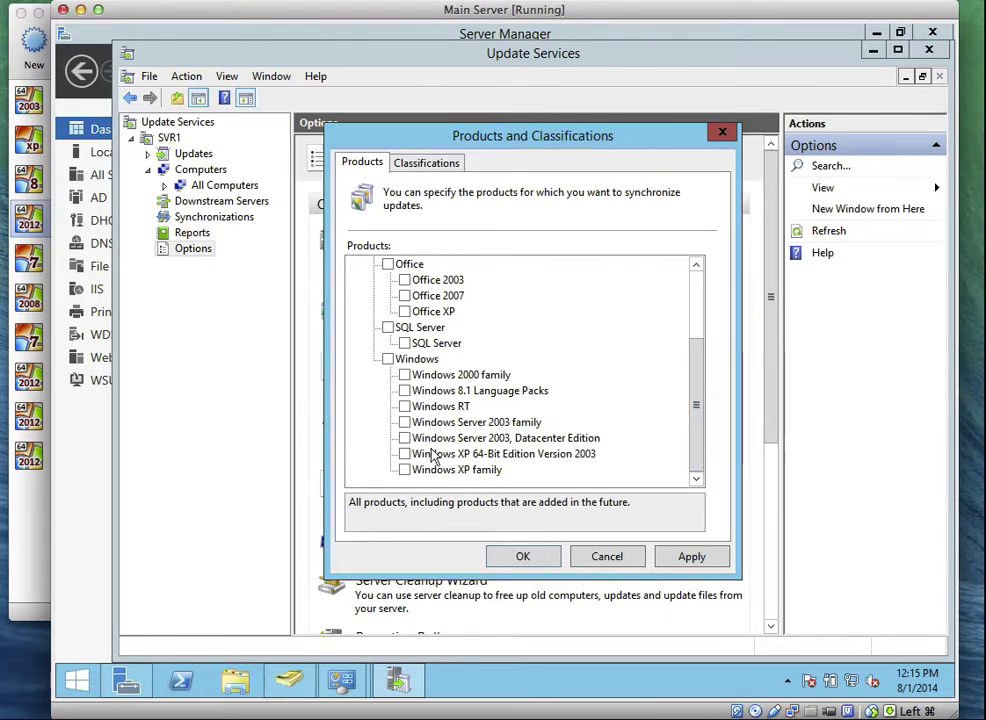
{"action": "left_click", "coordinate": [388, 359]}
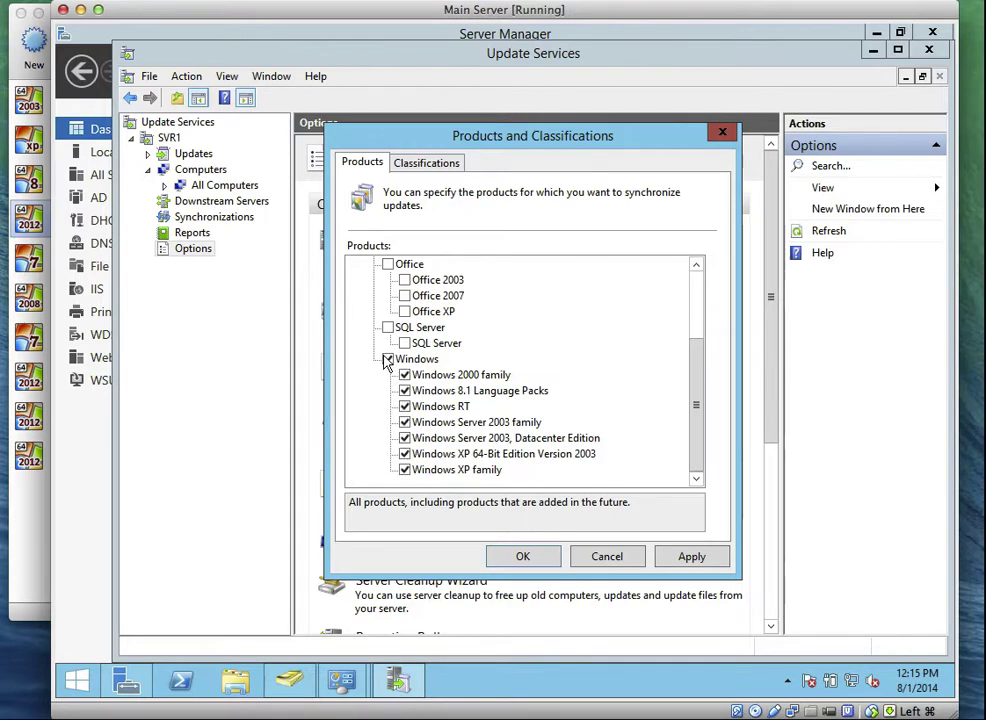
{"action": "left_click", "coordinate": [405, 406]}
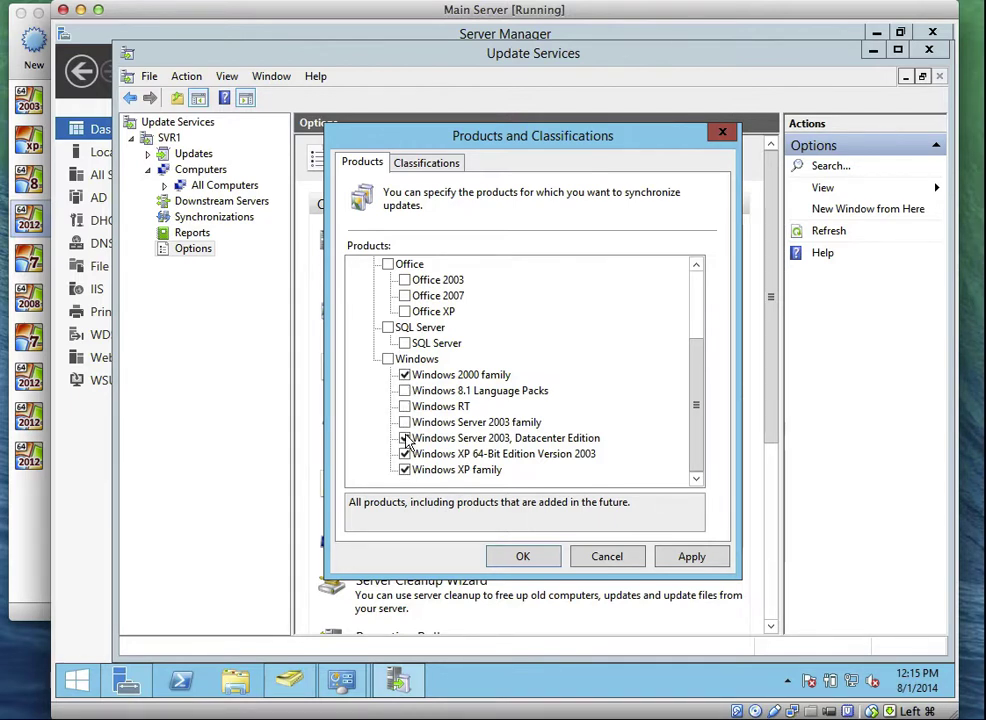
{"action": "left_click", "coordinate": [405, 438]}
{"action": "left_click", "coordinate": [405, 455]}
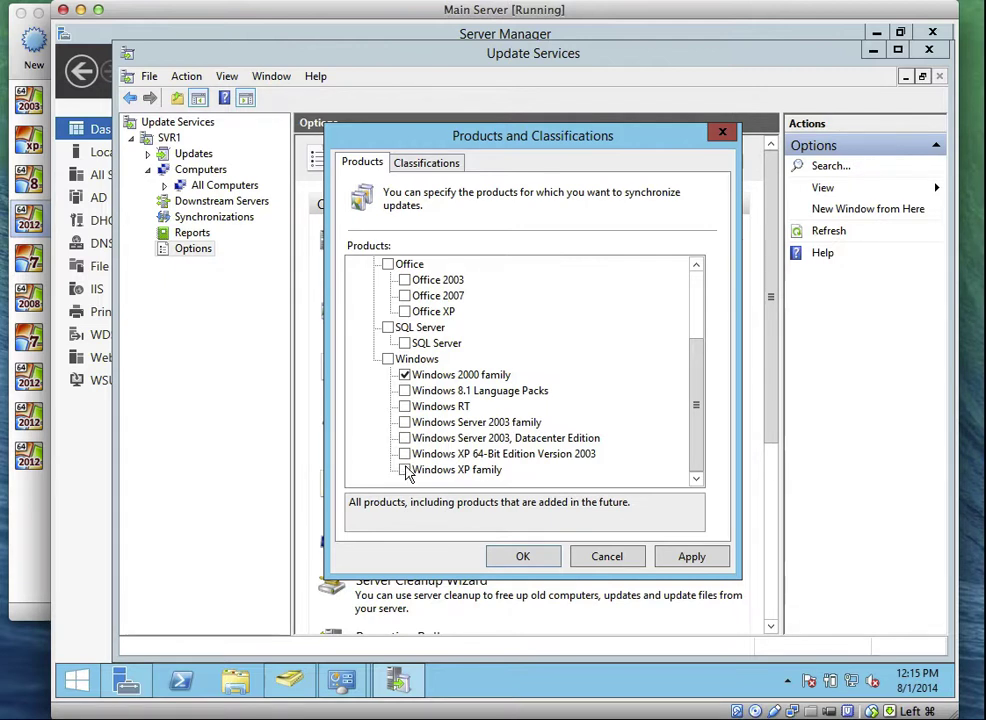
{"action": "left_click", "coordinate": [405, 374]}
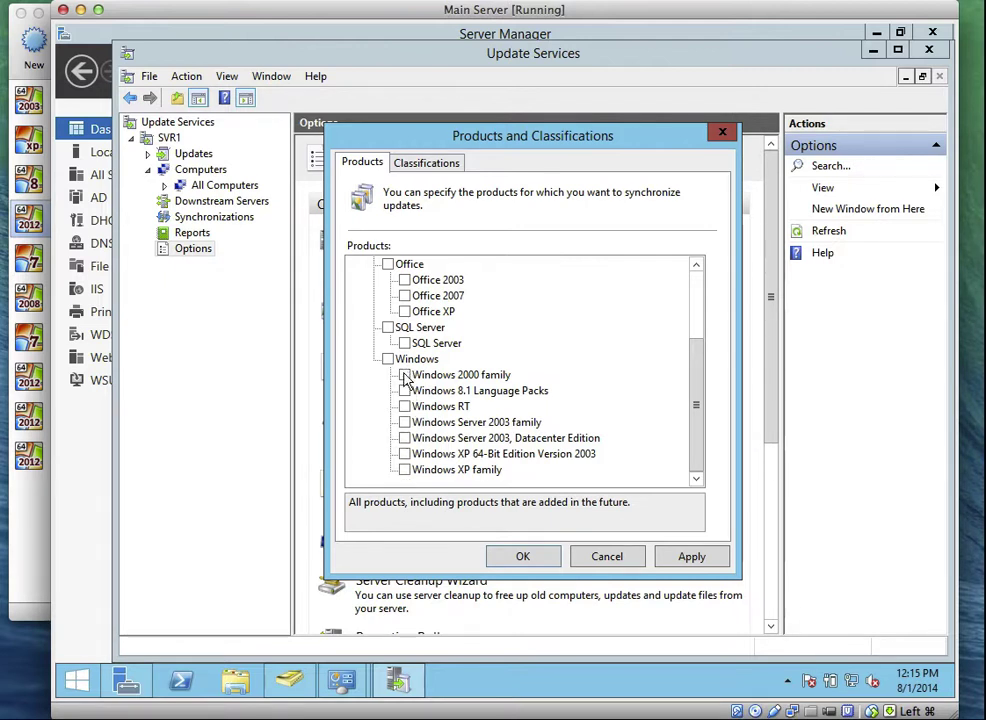
{"action": "left_click_drag", "start_coordinate": [697, 401], "coordinate": [715, 308]}
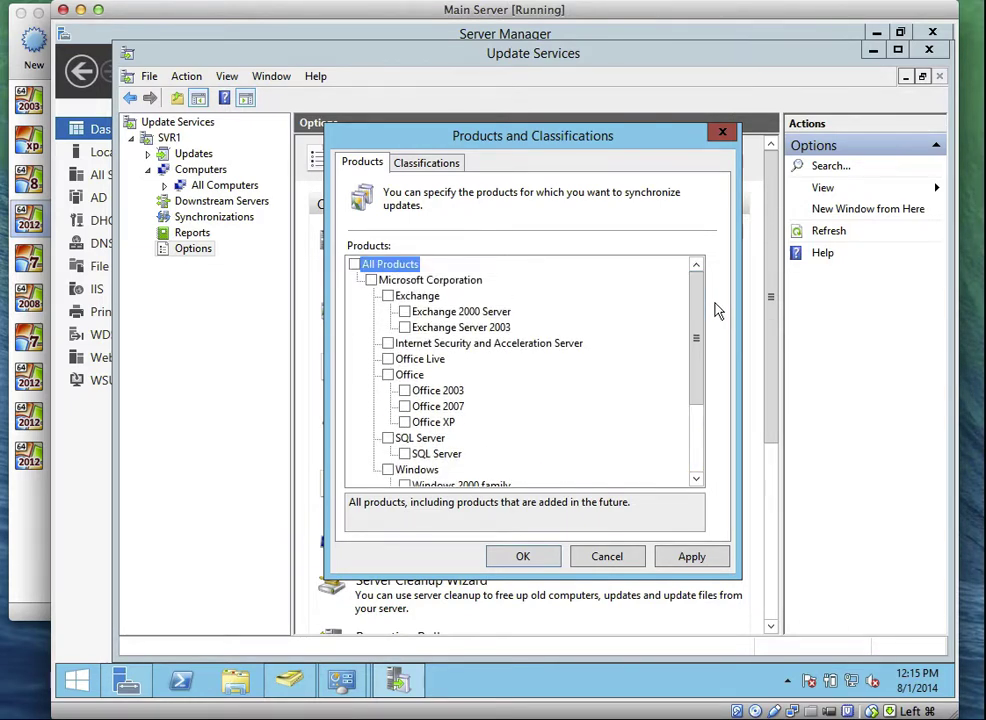
{"action": "left_click", "coordinate": [443, 167]}
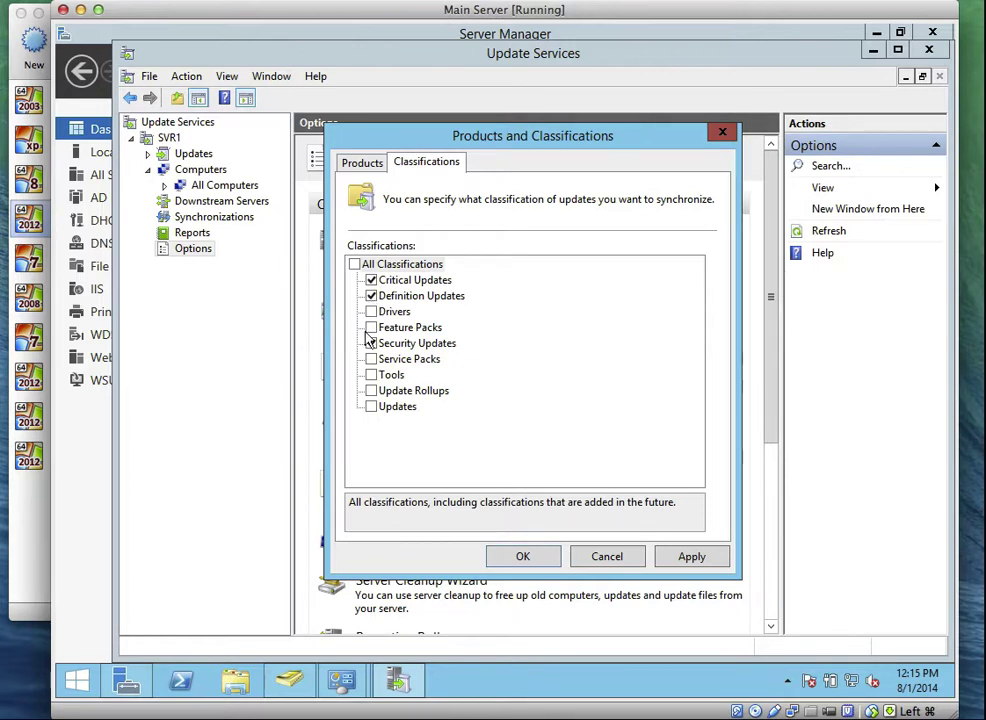
- Choose only Office Live and Office 2007 as sync products and save the dialog
{"action": "left_click", "coordinate": [360, 164]}
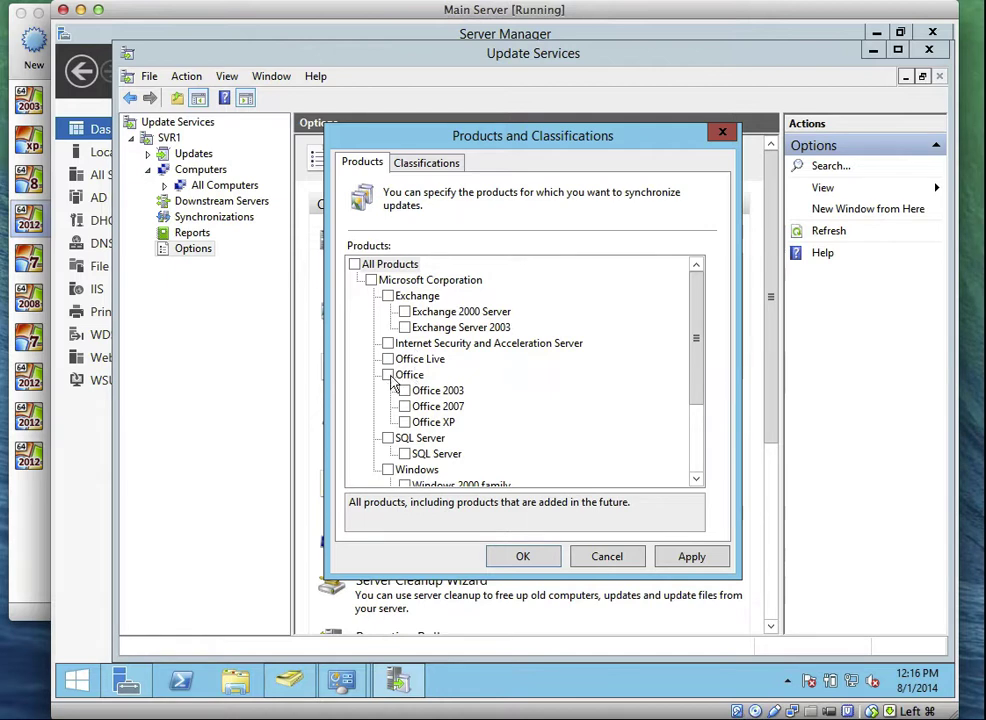
{"action": "left_click", "coordinate": [388, 360]}
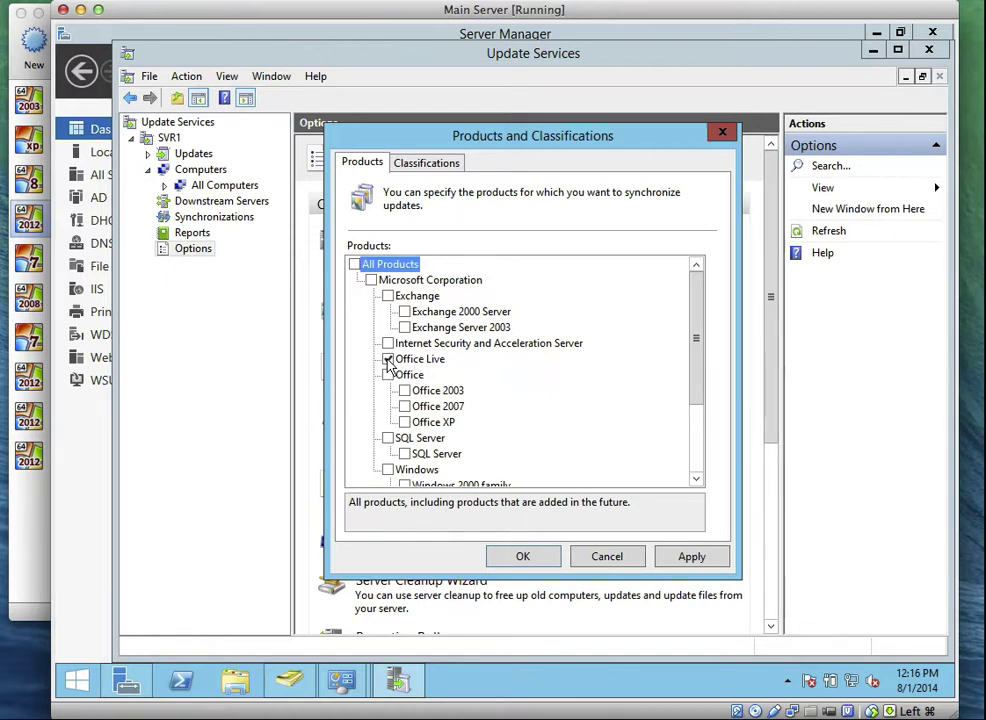
{"action": "left_click", "coordinate": [388, 375]}
{"action": "left_click", "coordinate": [404, 422]}
{"action": "left_click", "coordinate": [404, 406]}
{"action": "left_click", "coordinate": [404, 391]}
{"action": "left_click", "coordinate": [404, 406]}
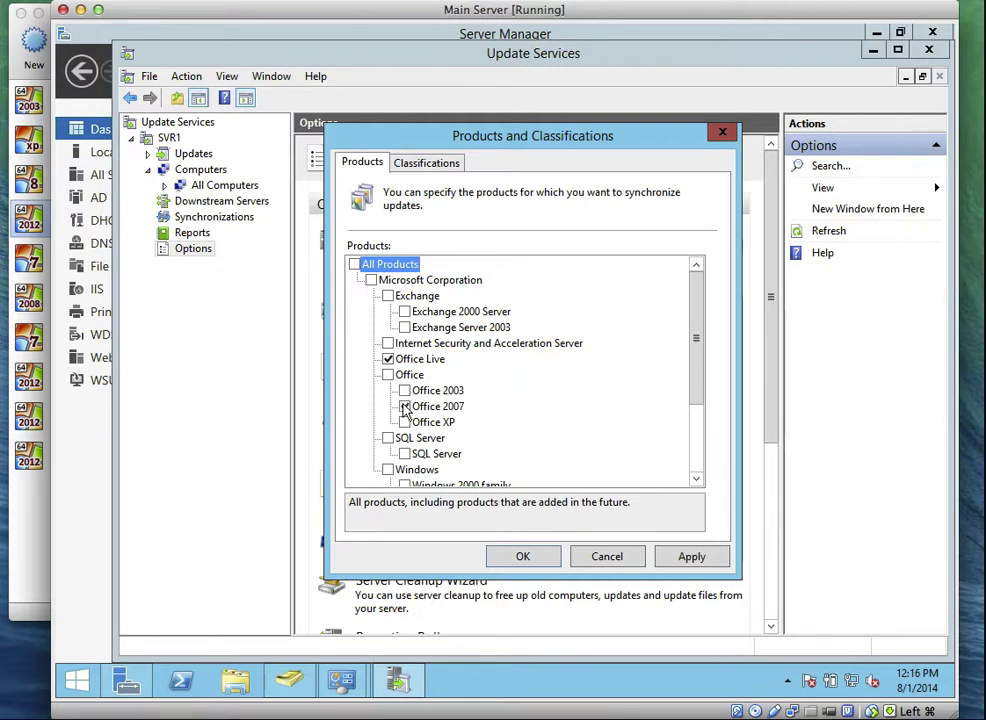
{"action": "left_click_drag", "start_coordinate": [700, 379], "coordinate": [700, 478]}
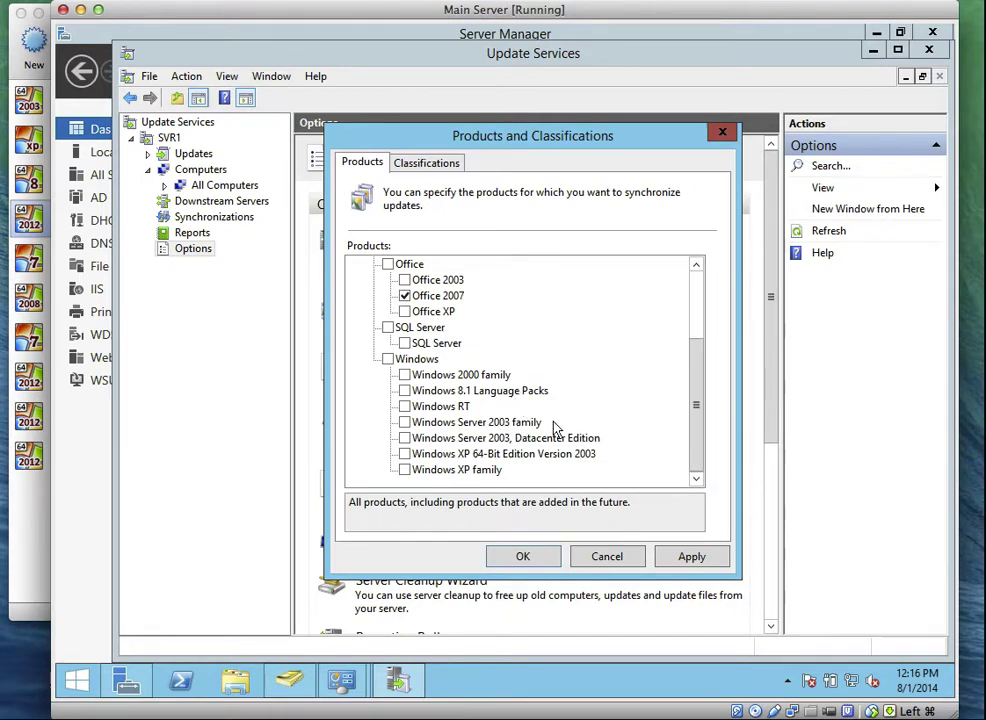
{"action": "left_click", "coordinate": [548, 558]}
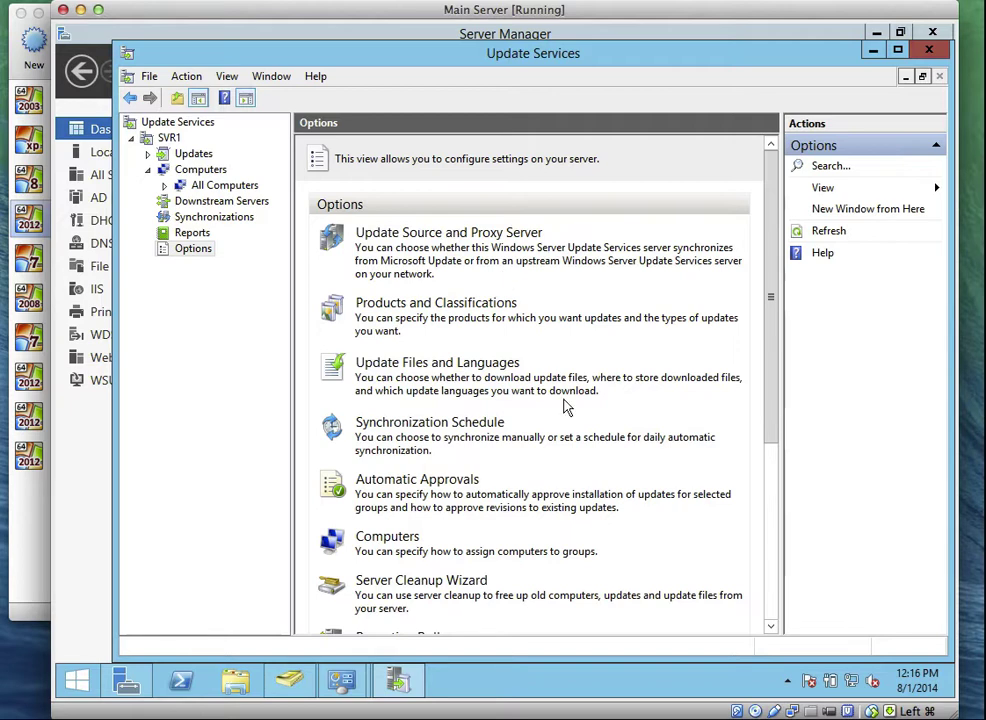
{"action": "left_click_drag", "start_coordinate": [771, 430], "coordinate": [778, 556]}
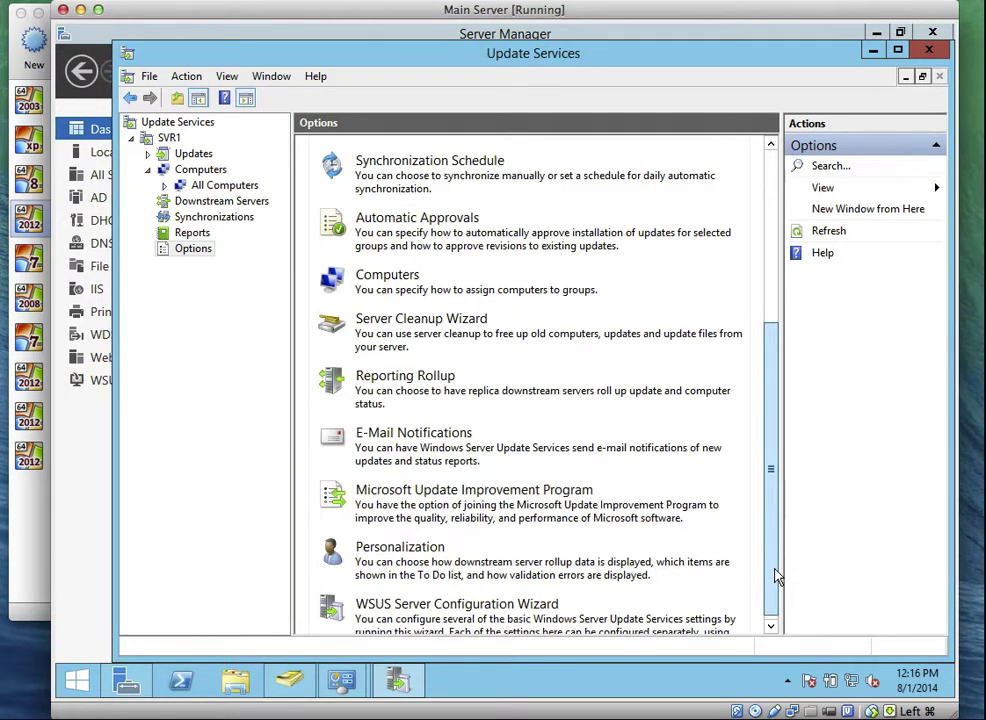
{"action": "scroll", "coordinate": [605, 497], "scroll_direction": "down", "scroll_amount": 1}
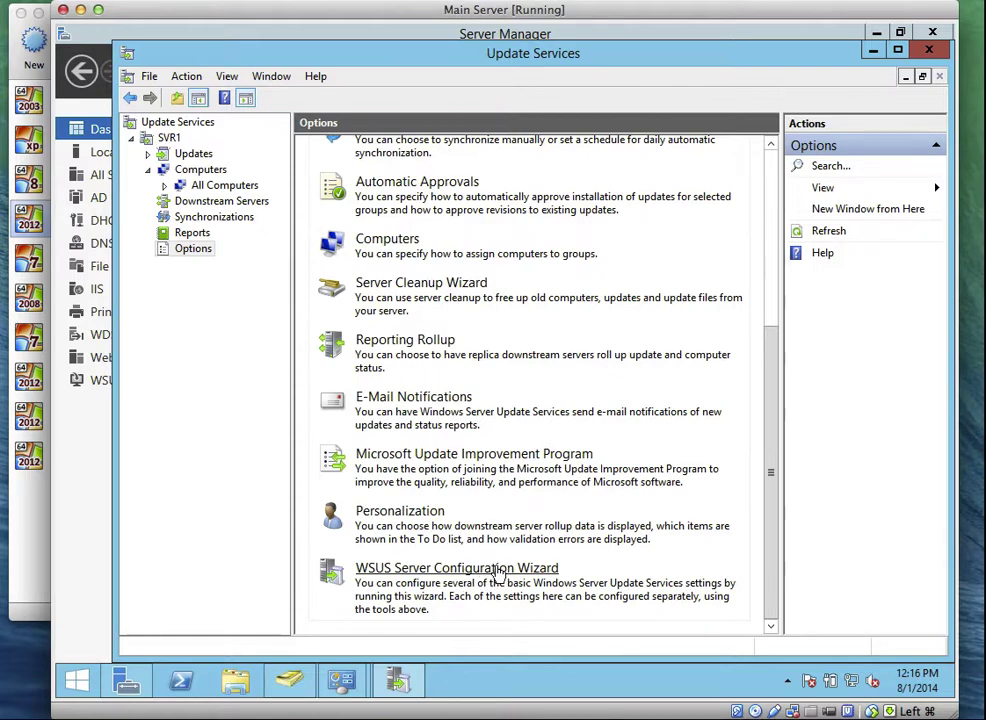
{"action": "left_click_drag", "start_coordinate": [766, 520], "coordinate": [759, 390]}
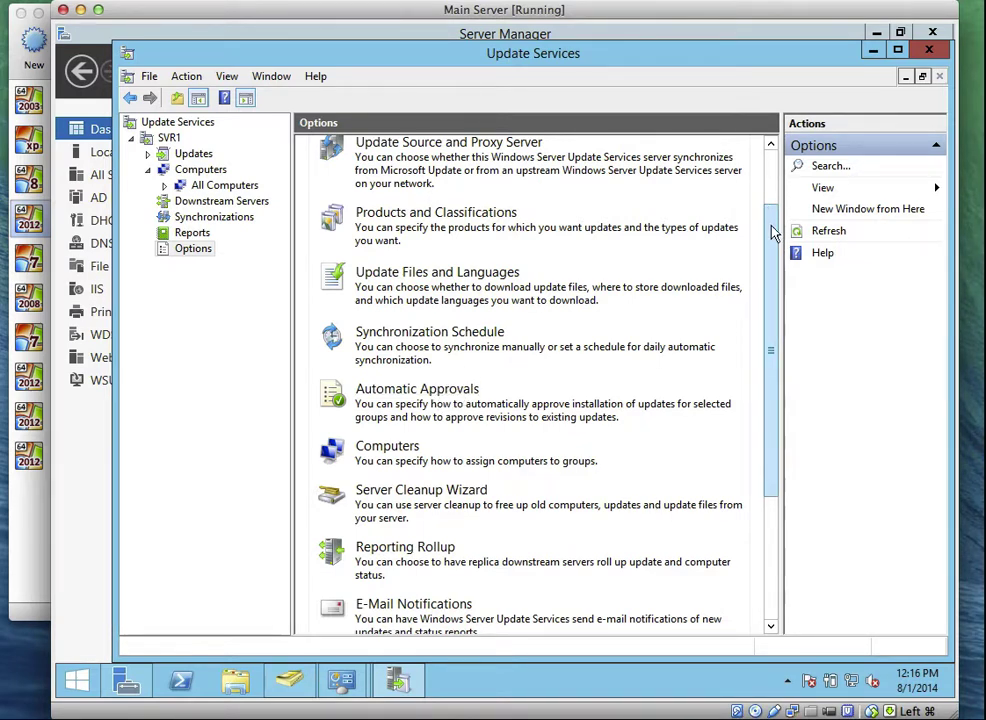
{"action": "left_click", "coordinate": [771, 161]}
- Start a new manual synchronization and confirm it shows Synchronizing at 0% progress
{"action": "left_click", "coordinate": [210, 218]}
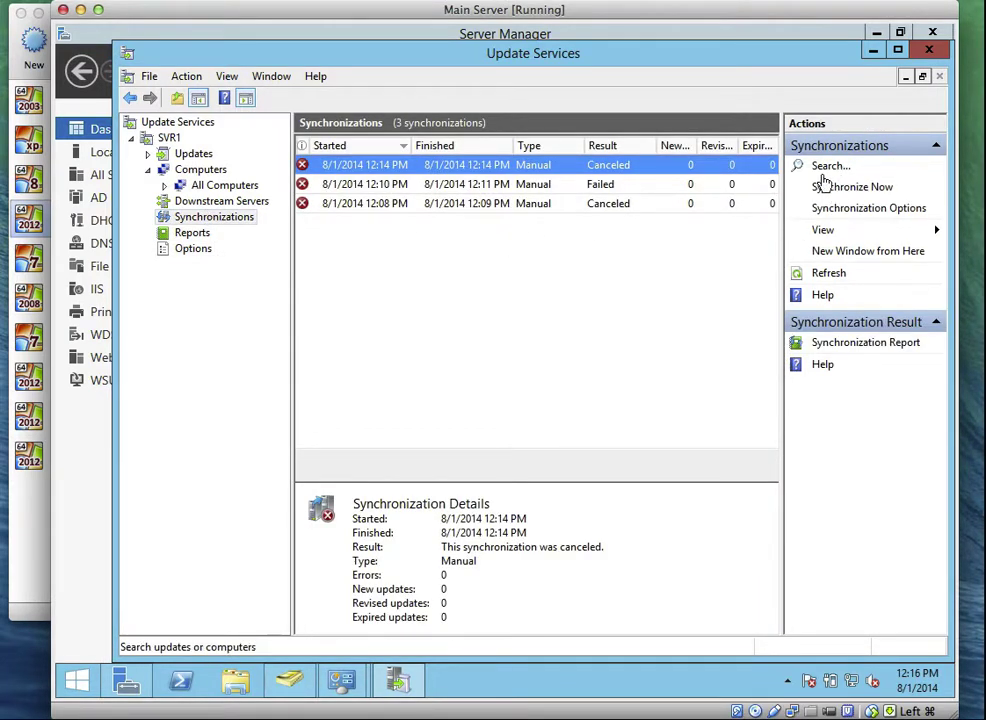
{"action": "left_click", "coordinate": [836, 190]}
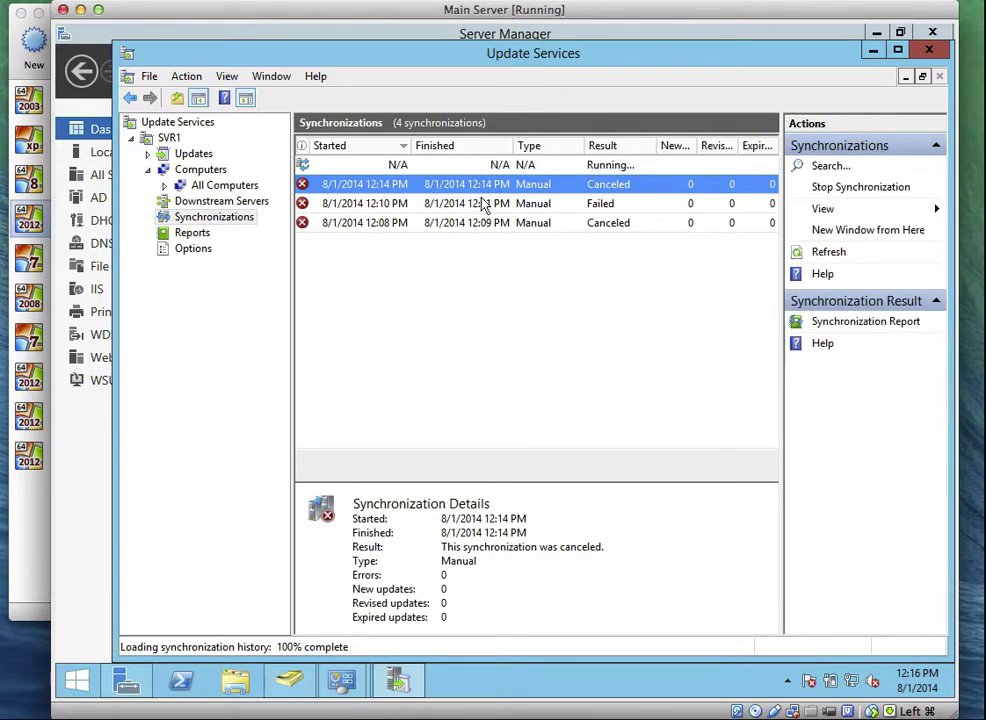
{"action": "left_click", "coordinate": [540, 166]}
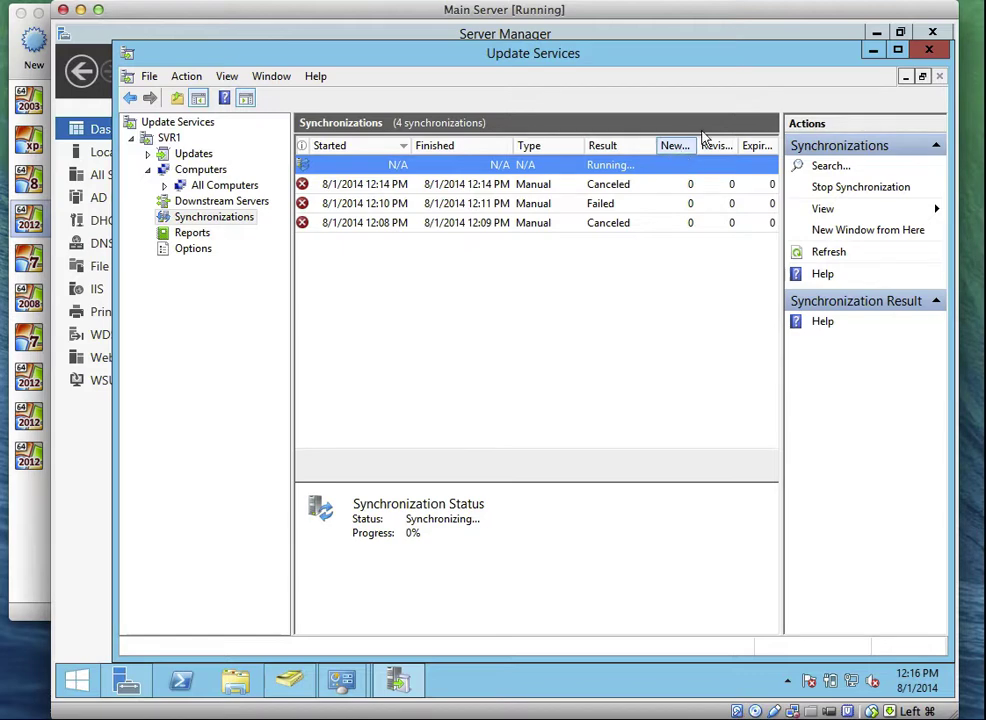
{"action": "left_click", "coordinate": [888, 1]}
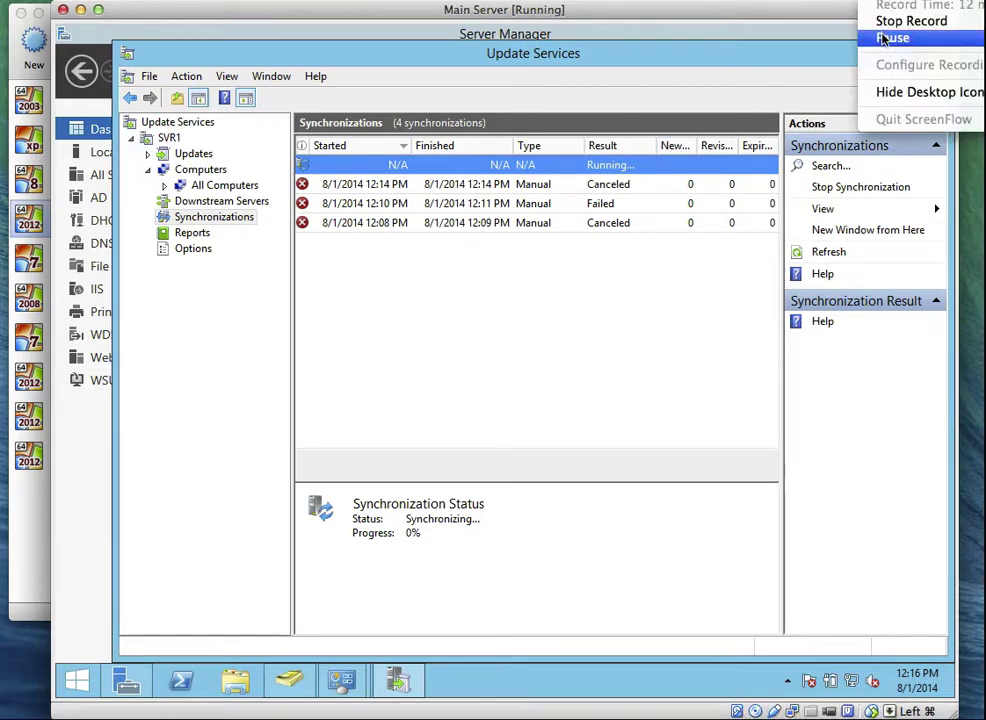